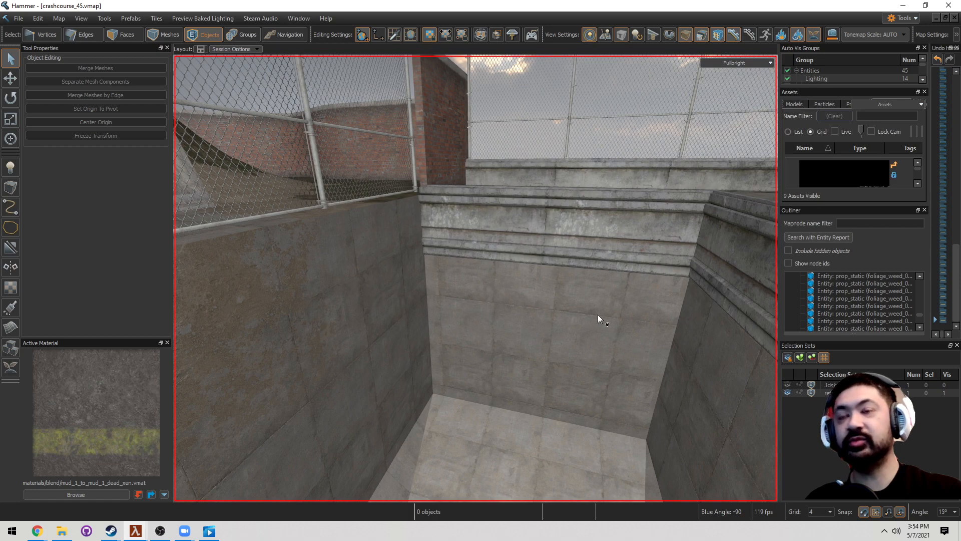
Isolate the four faces of the trench's end wall by hiding everything else, and extract them into a separate mesh
mouse_move(605, 275)
right_down()
mouse_move(474, 279)
mouse_move(604, 266)
right_up()
key(w)
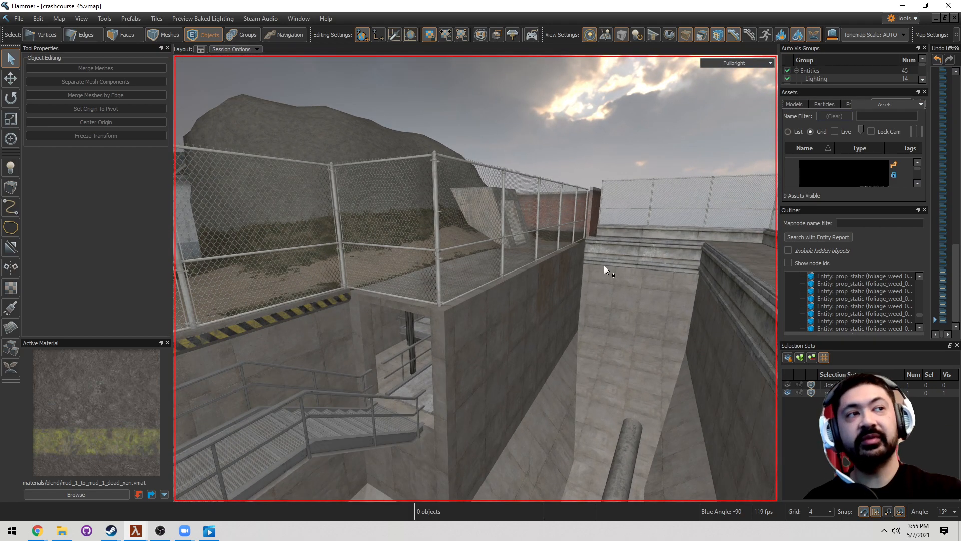
right_drag(609, 216, 476, 279)
key(w)
key(3)
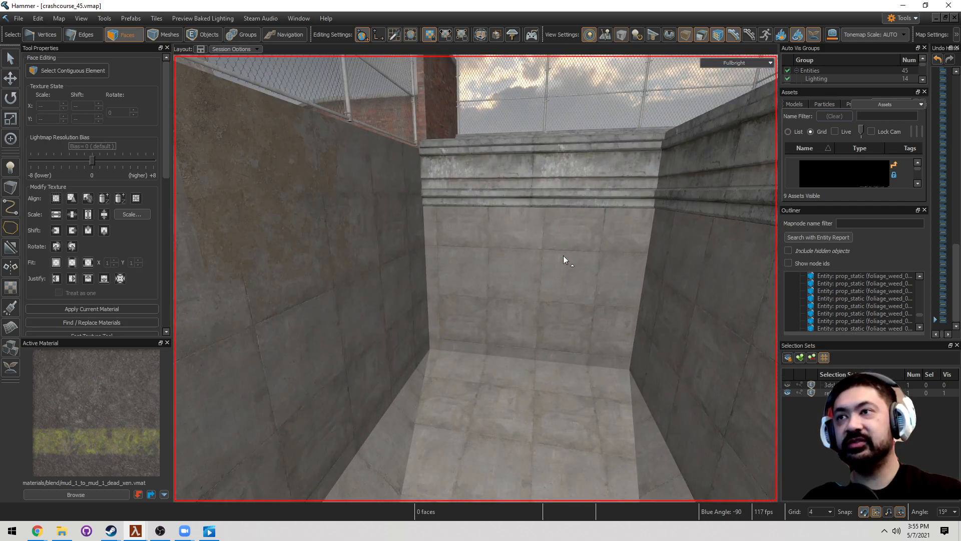
click(522, 248)
drag(523, 249, 557, 250)
right_drag(558, 249, 476, 279)
key(s)
scroll(491, 177, up, 3)
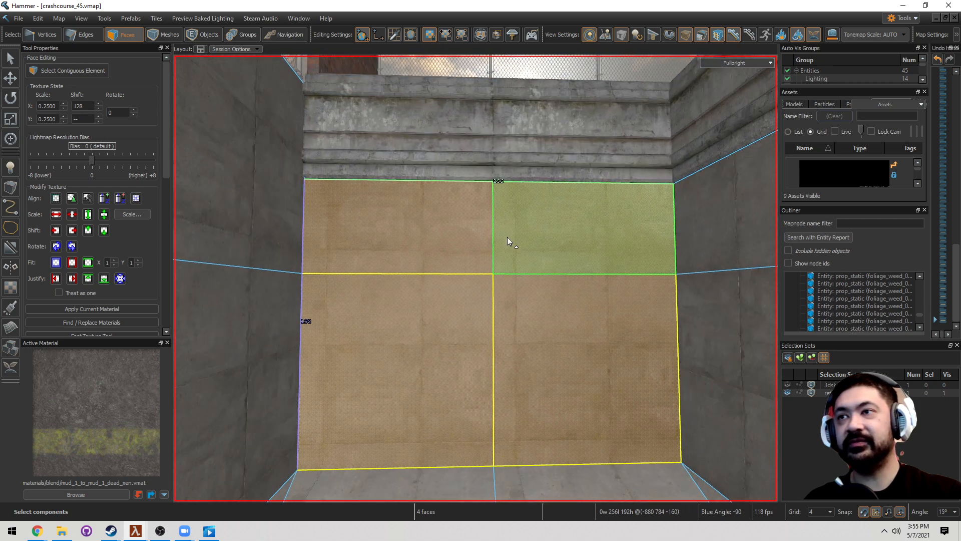
click(508, 238)
mouse_move(520, 255)
mouse_down()
mouse_move(513, 243)
mouse_move(469, 294)
mouse_up()
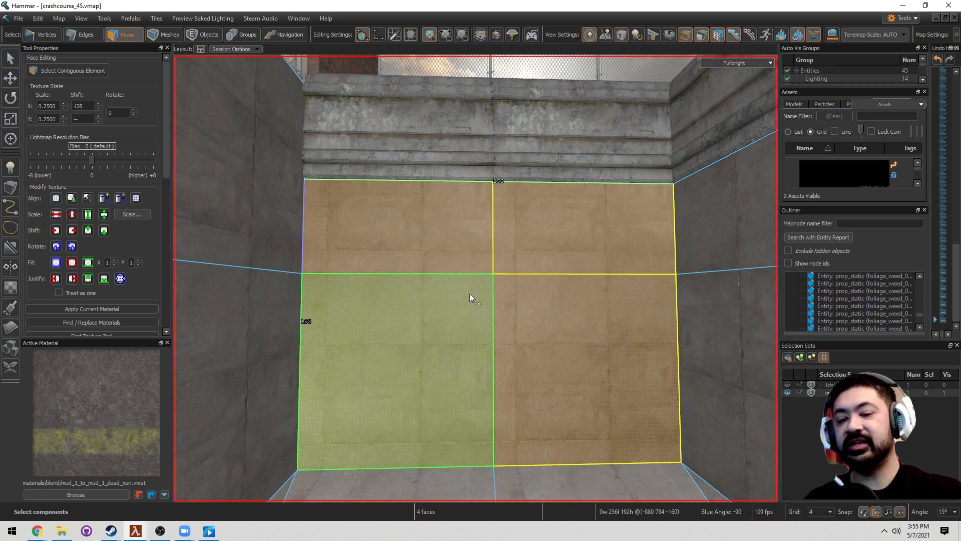
key(shift+h)
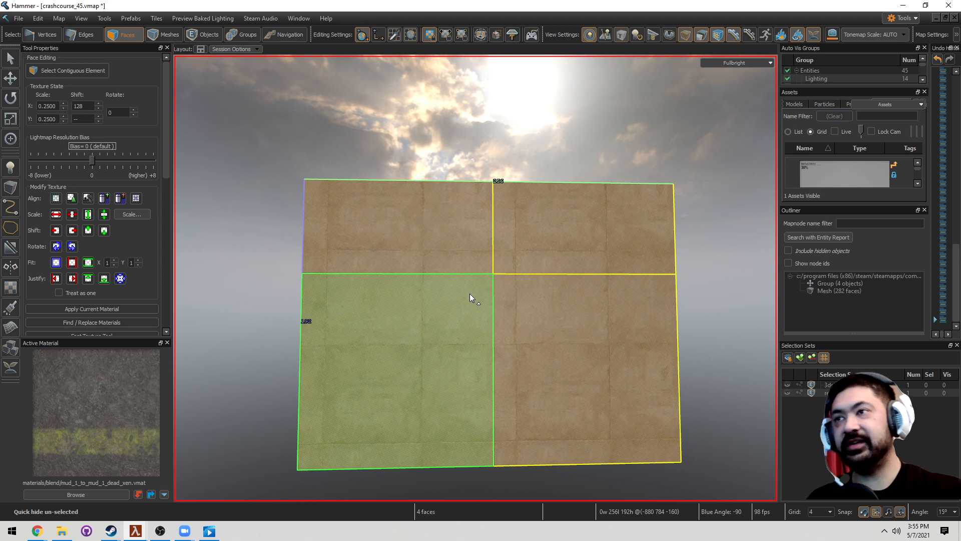
key(alt+n)
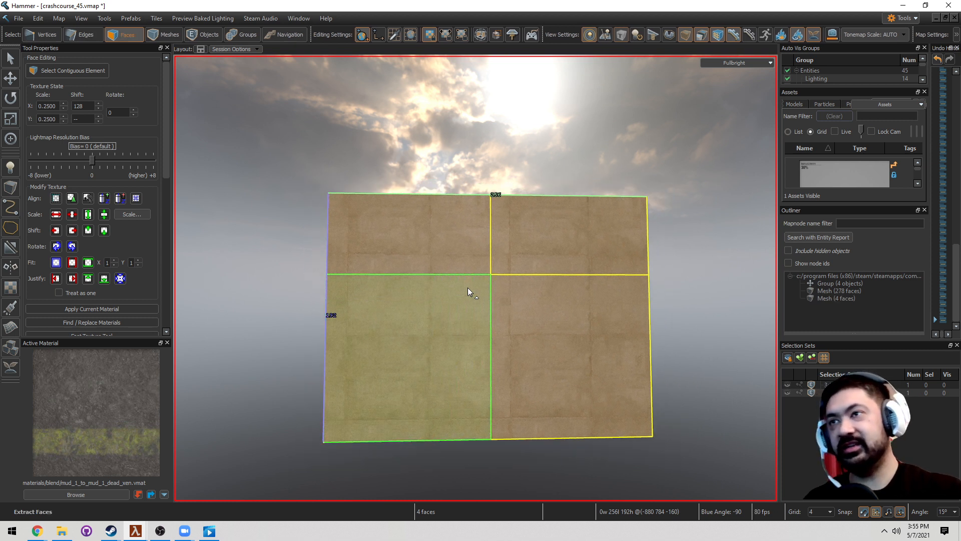
Merge the four extracted end wall faces into a single face
click(521, 148)
mouse_move(548, 270)
mouse_down()
mouse_move(478, 299)
mouse_move(510, 279)
mouse_up()
key(BackSpace)
click(515, 151)
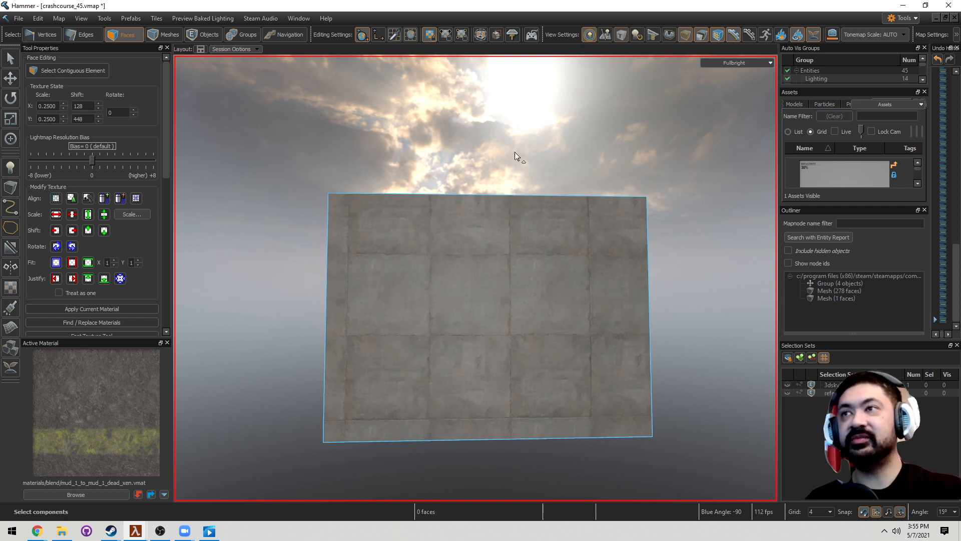
Quad slice the end wall face with 2 cuts in X and 2 cuts in Y
click(506, 228)
scroll(159, 276, down, 10)
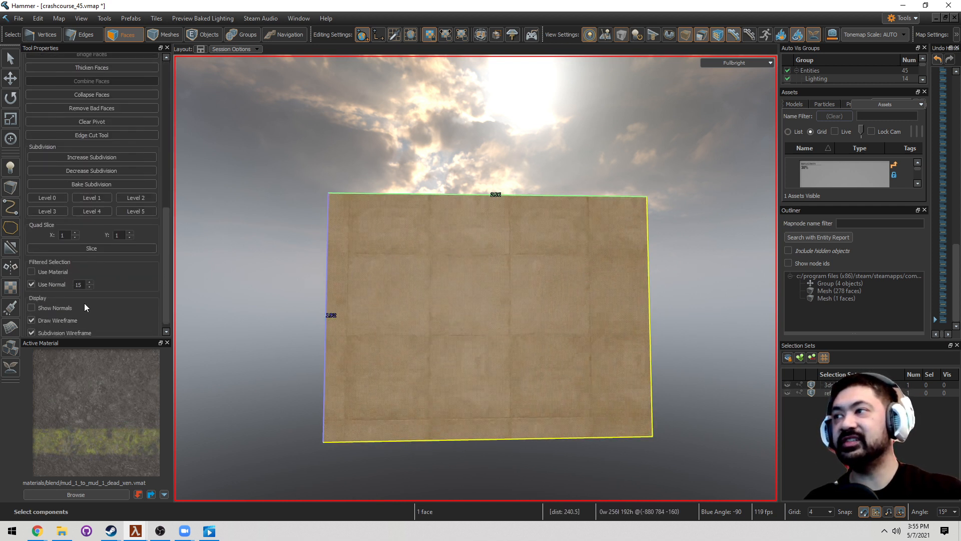
click(76, 229)
click(76, 232)
click(76, 233)
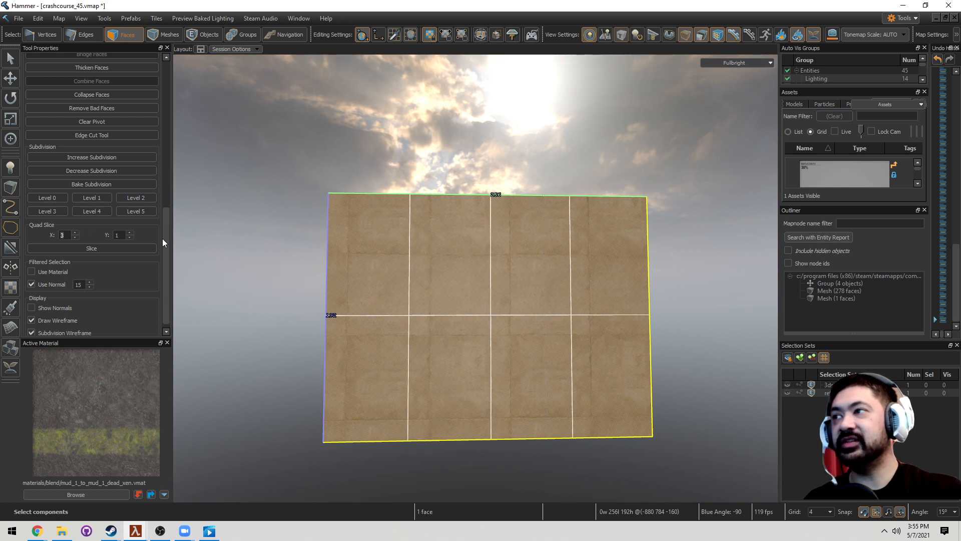
click(130, 232)
click(130, 233)
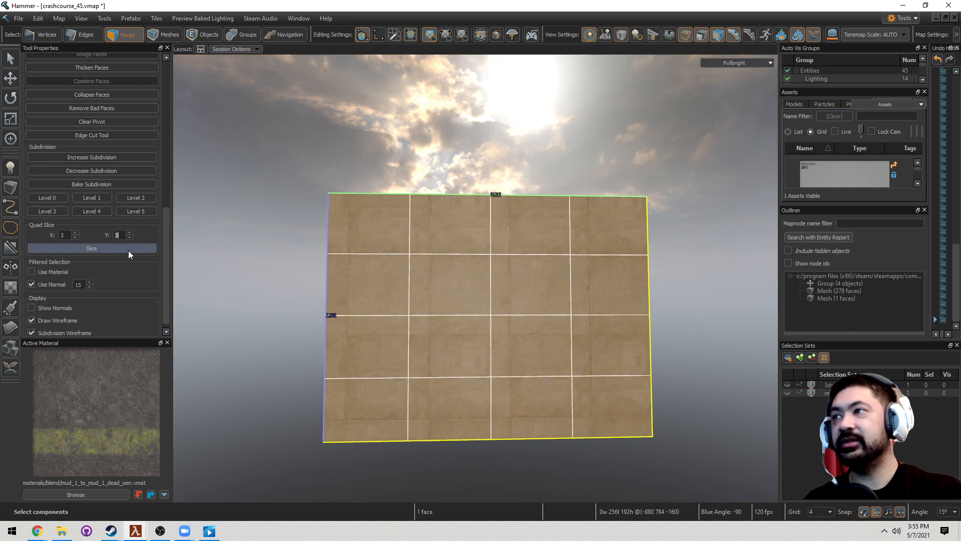
click(122, 251)
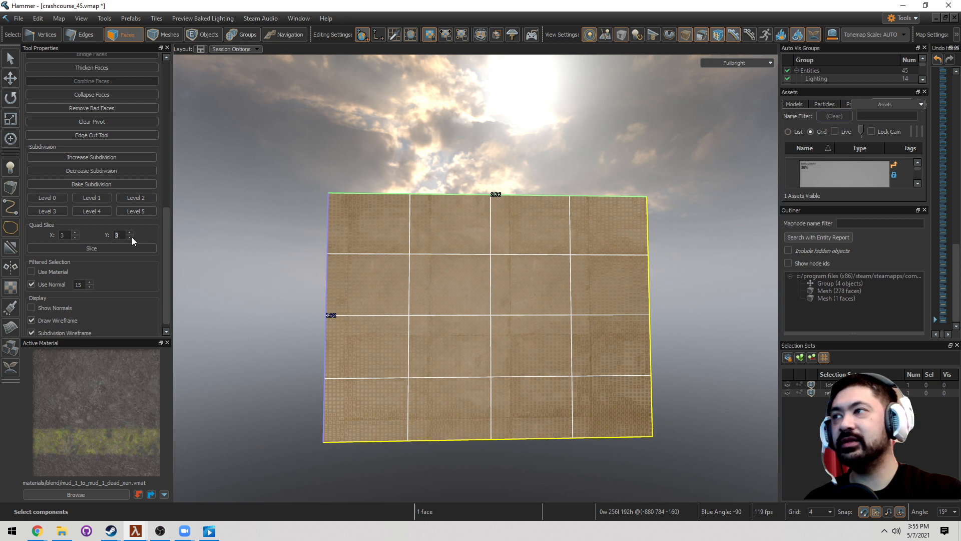
click(128, 237)
click(76, 236)
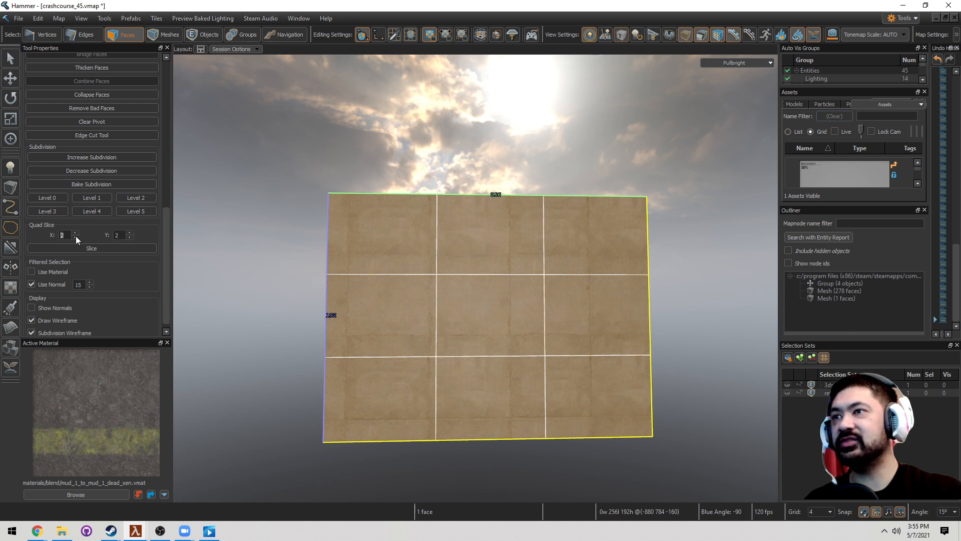
click(103, 247)
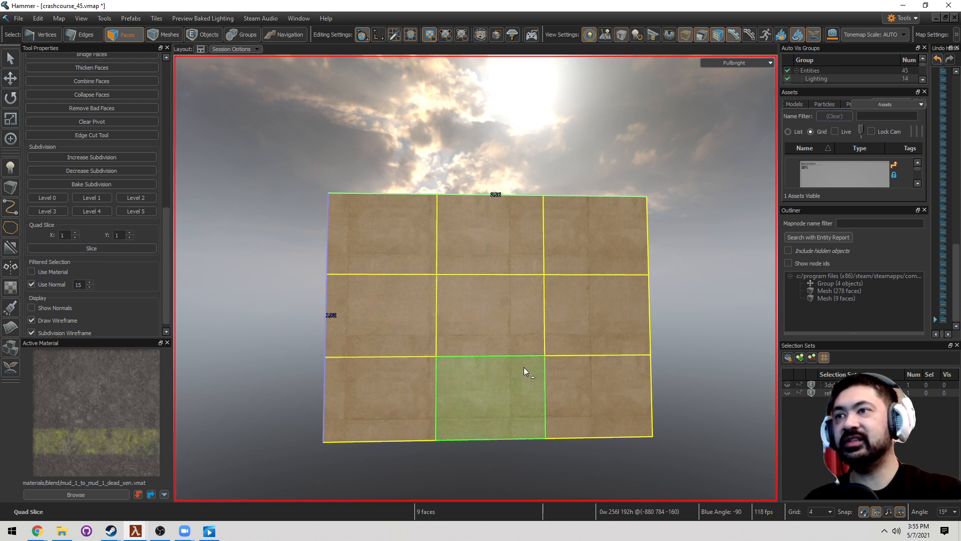
Set the grid to 16 and move both inner vertical edge loops outward, making the central column 96 units wide
click(559, 126)
click(481, 315)
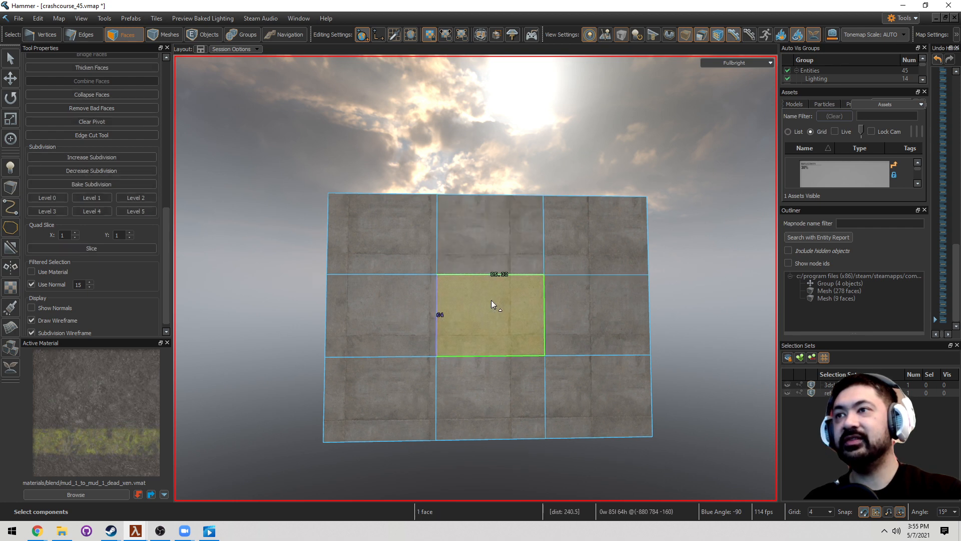
right_drag(511, 289, 501, 303)
key(2)
double_click(506, 306)
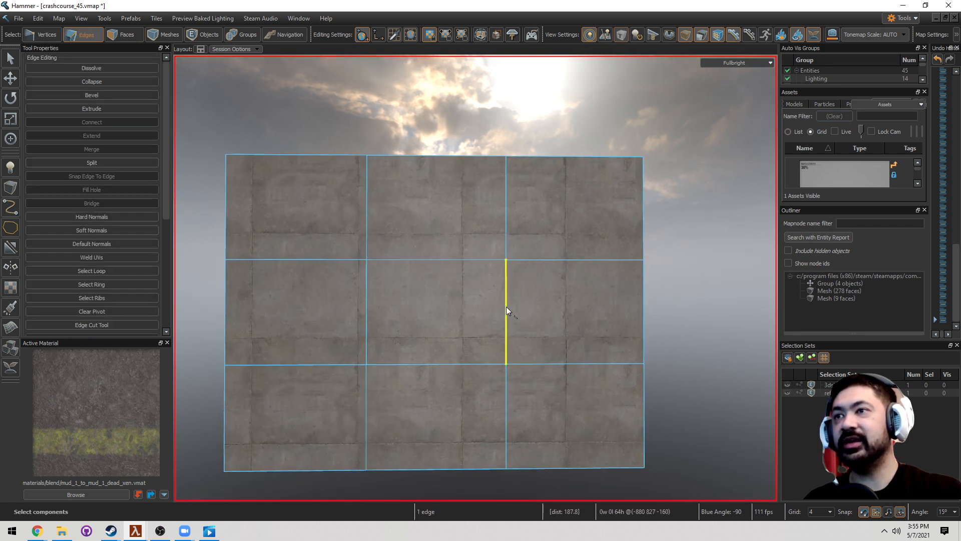
key(t)
mouse_move(514, 313)
mouse_down()
mouse_move(503, 313)
mouse_move(519, 315)
mouse_up()
key(bracketright)
key(bracketright)
double_click(368, 303)
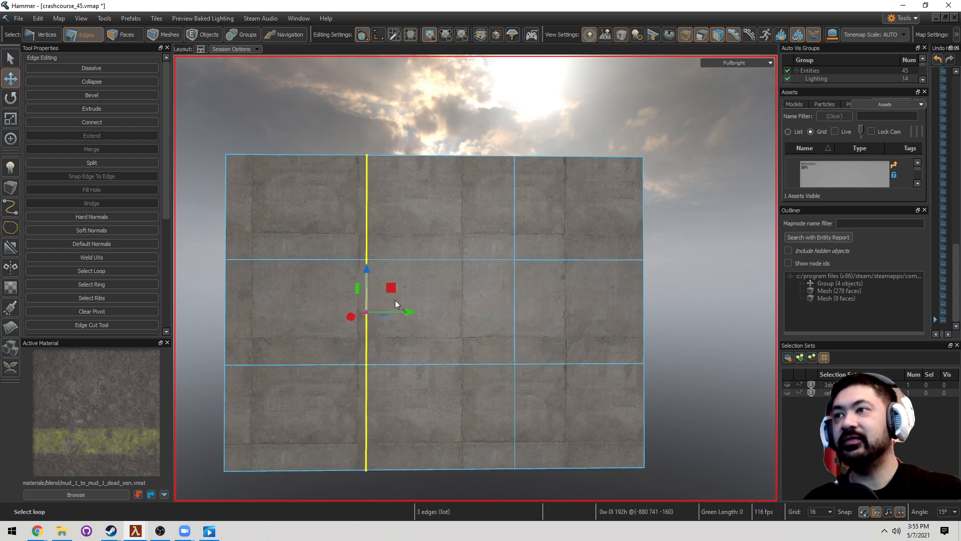
drag(377, 311, 355, 315)
Move both inner horizontal edge loops outward by 16 units each, making the central section 96 units high
double_click(392, 363)
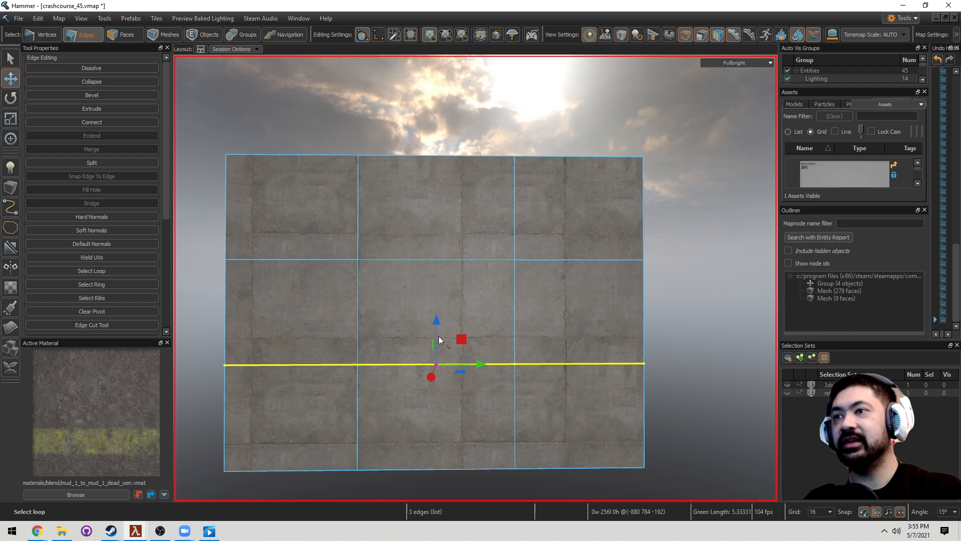
drag(437, 365, 438, 385)
double_click(434, 262)
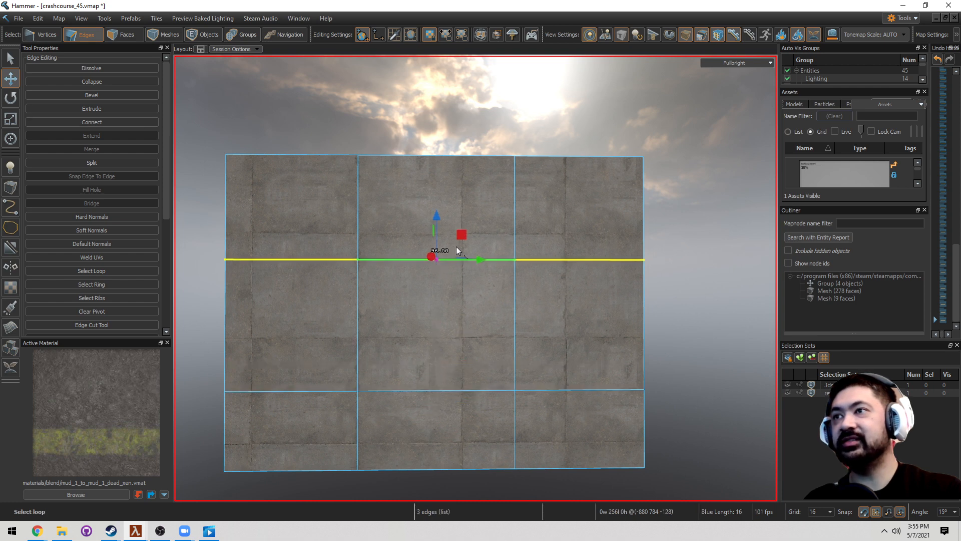
drag(436, 259, 430, 233)
click(414, 233)
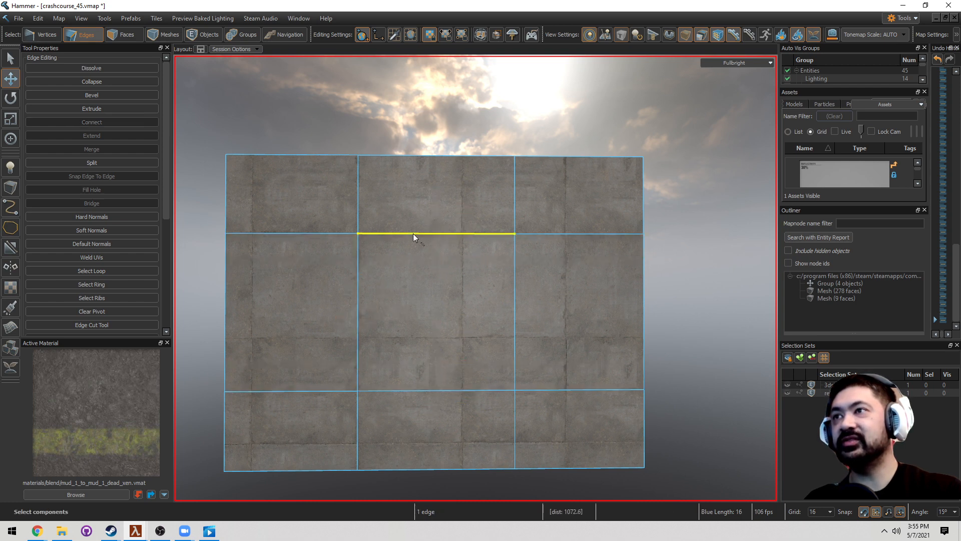
key(Escape)
click(495, 393)
key(Escape)
Select the central square face of the end wall and unhide the rest of the map
key(s)
mouse_move(546, 348)
right_down()
mouse_move(474, 277)
mouse_move(546, 348)
right_up()
key(w)
key(3)
click(505, 291)
key(s)
right_drag(506, 313, 488, 371)
key(u)
Try to extrude the central face about 208 units back from the end wall, and undo the extrusion
key(w)
right_drag(488, 310, 544, 276)
key(d)
key(w)
shift+drag(576, 269, 801, 247)
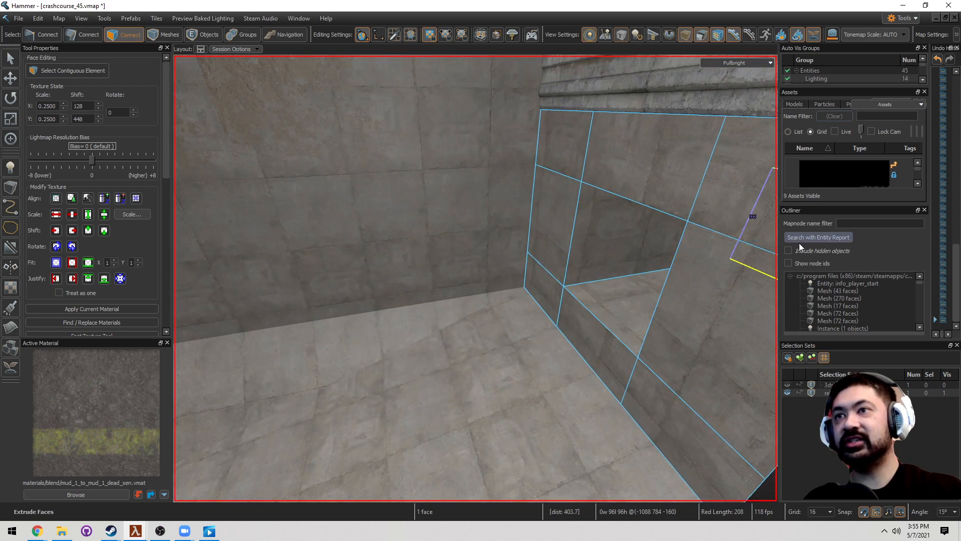
key(w)
right_drag(646, 240, 631, 257)
key(w)
key(s)
key(w)
key(5)
key(Escape)
key(s)
right_drag(564, 261, 539, 278)
key(w)
key(ctrl+z)
key(ctrl+z)
key(w)
Bevel the four edges bounding the central square to form an octagonal outline on the end wall
key(2)
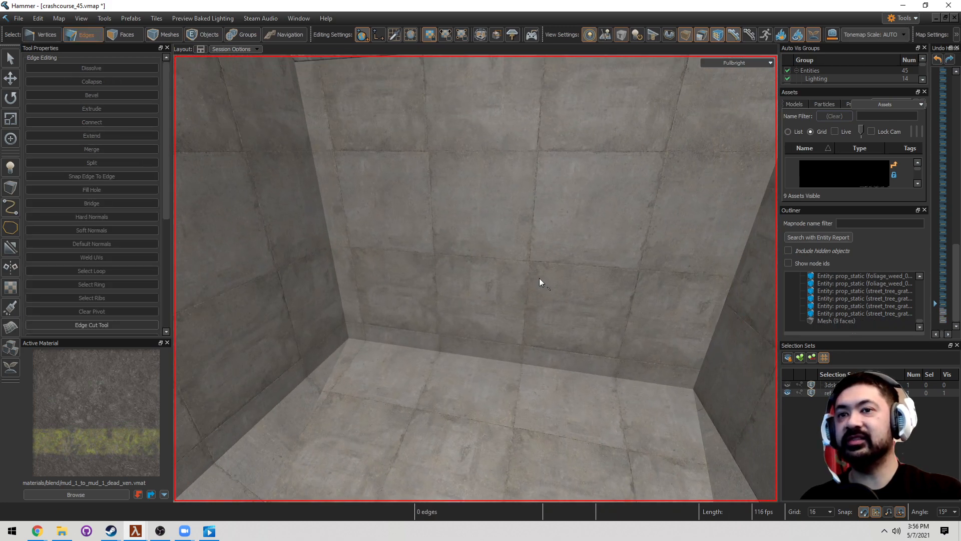
click(505, 307)
right_drag(506, 307, 528, 264)
key(w)
ctrl+click(485, 210)
ctrl+click(404, 97)
mouse_move(404, 98)
right_down()
mouse_move(475, 279)
mouse_move(404, 97)
right_up()
ctrl+click(361, 169)
right_drag(362, 169, 400, 85)
key(s)
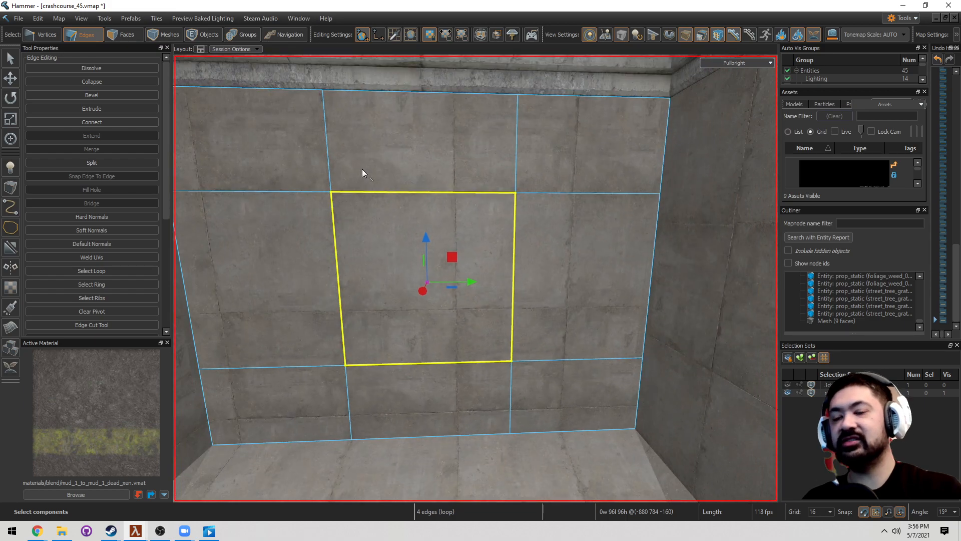
right_drag(430, 197, 436, 204)
key(f)
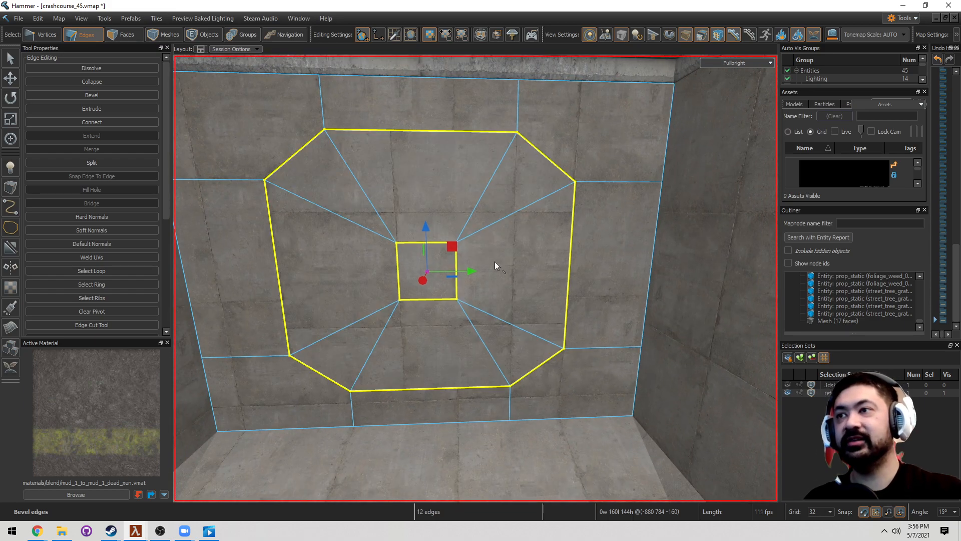
key(s)
right_drag(486, 245, 475, 278)
key(s)
key(w)
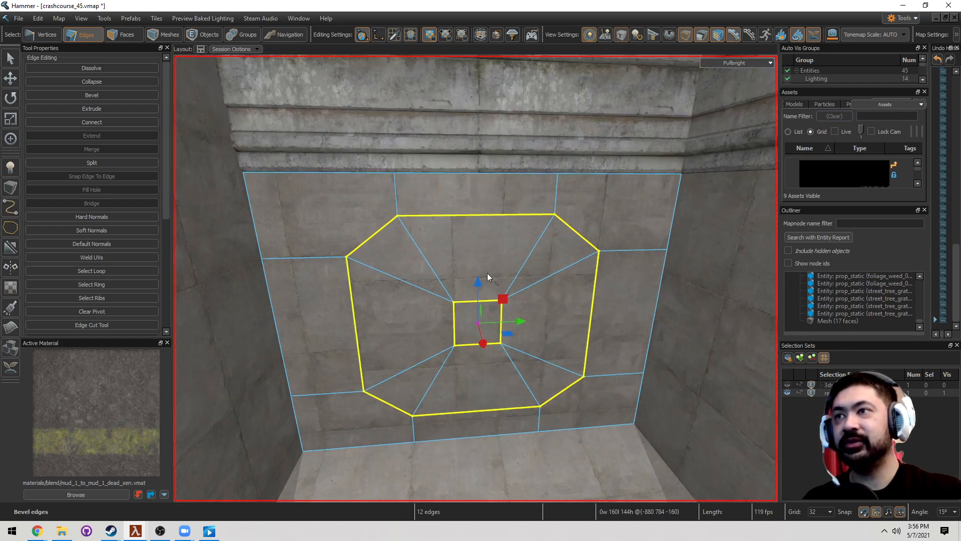
Delete all faces inside the octagonal outline to open a hole in the end wall
key(3)
mouse_move(582, 322)
mouse_down()
mouse_move(502, 250)
mouse_move(490, 379)
mouse_move(479, 342)
mouse_up()
key(Delete)
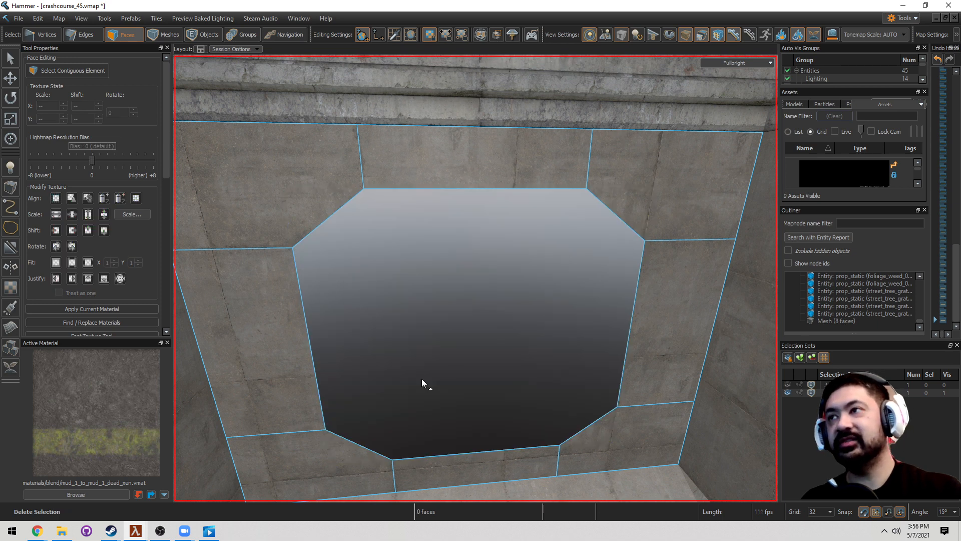
Clip the two upper corner faces horizontally in line with the opening's top edge, keeping both sides of the cut
click(320, 196)
ctrl+click(693, 192)
right_drag(693, 191, 639, 209)
key(w)
key(shift+x)
drag(600, 229, 539, 231)
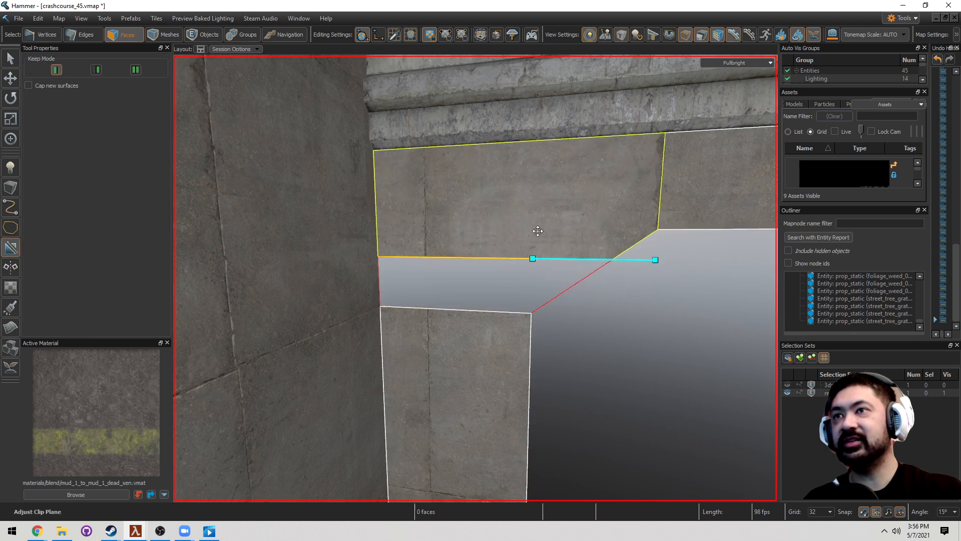
key(bracketleft)
click(135, 70)
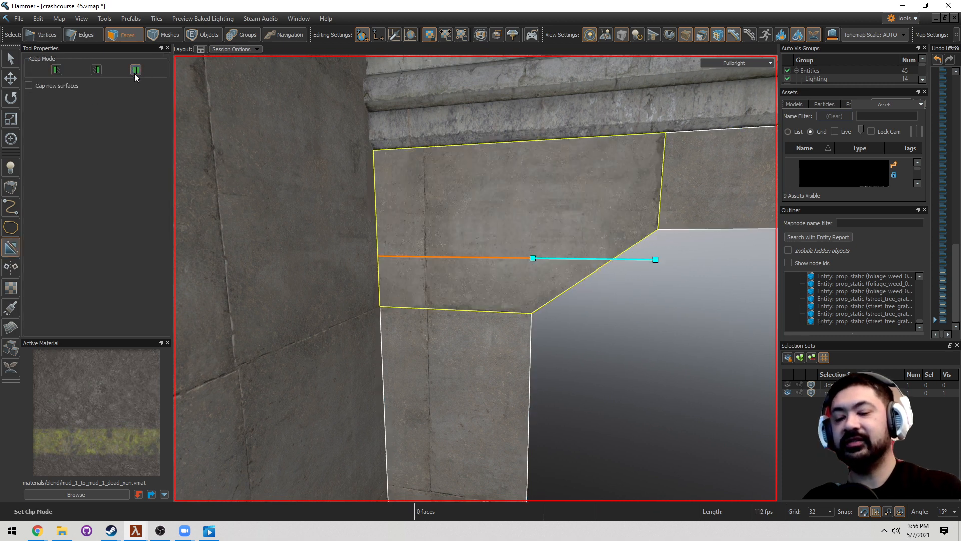
drag(568, 258, 563, 225)
key(bracketleft)
key(Return)
Clip the two lower corner faces horizontally in line with the opening's bottom edge, keeping both sides
scroll(564, 224, down, 5)
right_drag(563, 225, 674, 328)
click(673, 328)
shift+click(428, 293)
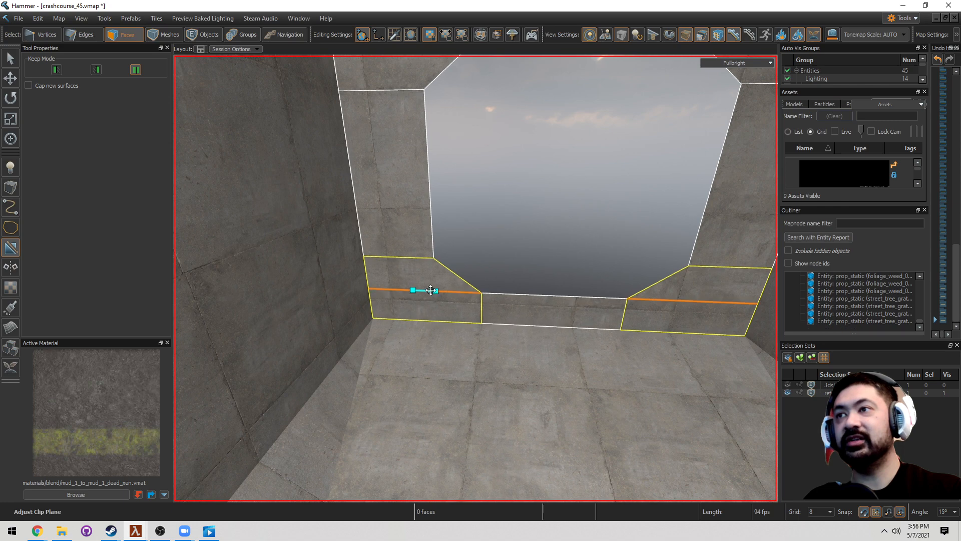
Extrude the octagonal opening's edge loop 192 units back from the end wall on the 16-unit grid to start a tunnel
key(2)
double_click(463, 276)
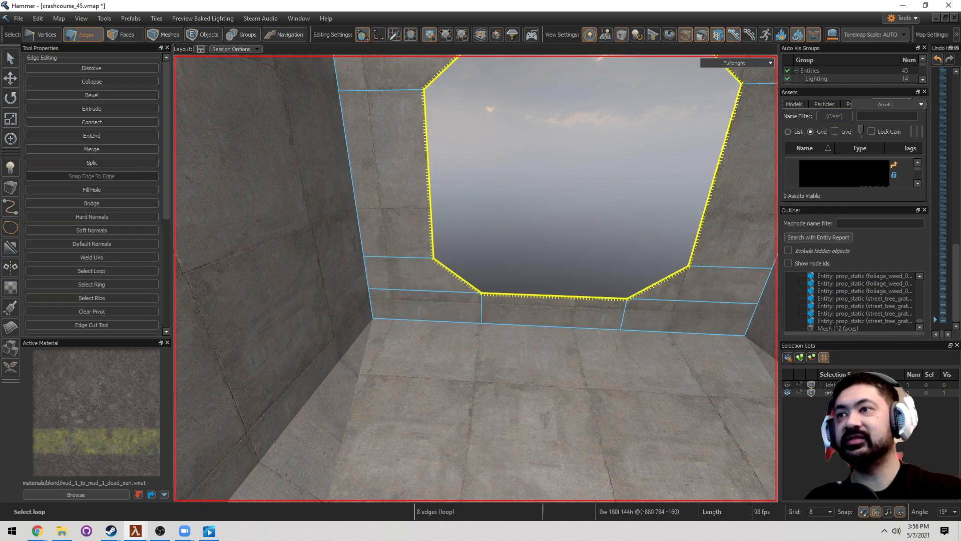
key(f)
key(u)
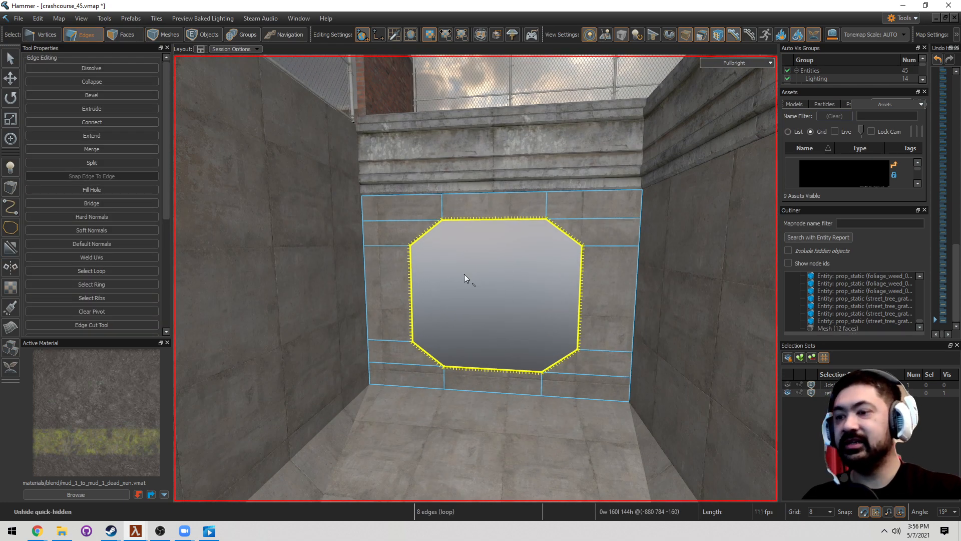
scroll(464, 274, up, 5)
scroll(458, 282, down, 8)
mouse_move(458, 282)
right_down()
mouse_move(475, 279)
mouse_move(468, 276)
right_up()
key(w)
key(t)
key(bracketright)
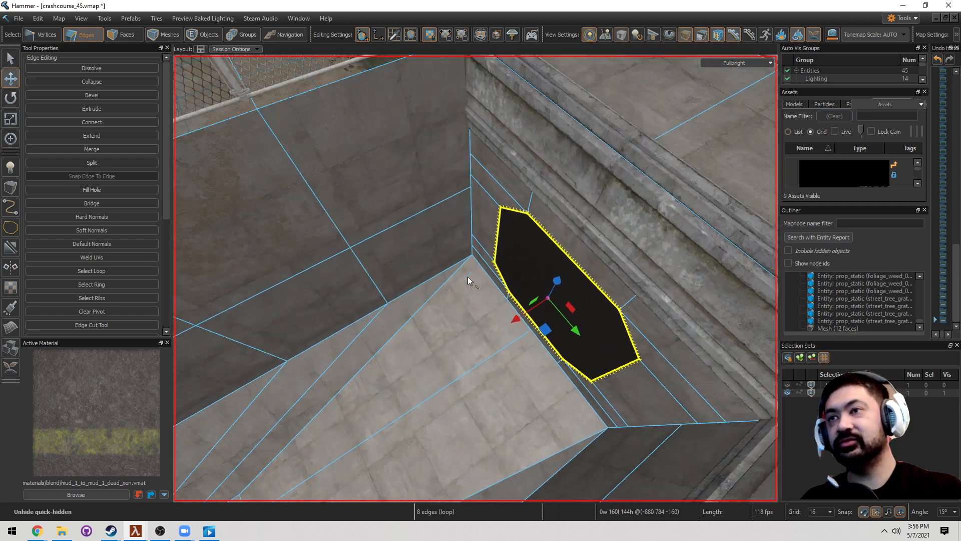
scroll(468, 276, up, 1)
shift+drag(523, 321, 706, 226)
right_drag(706, 225, 475, 278)
key(w)
key(s)
key(w)
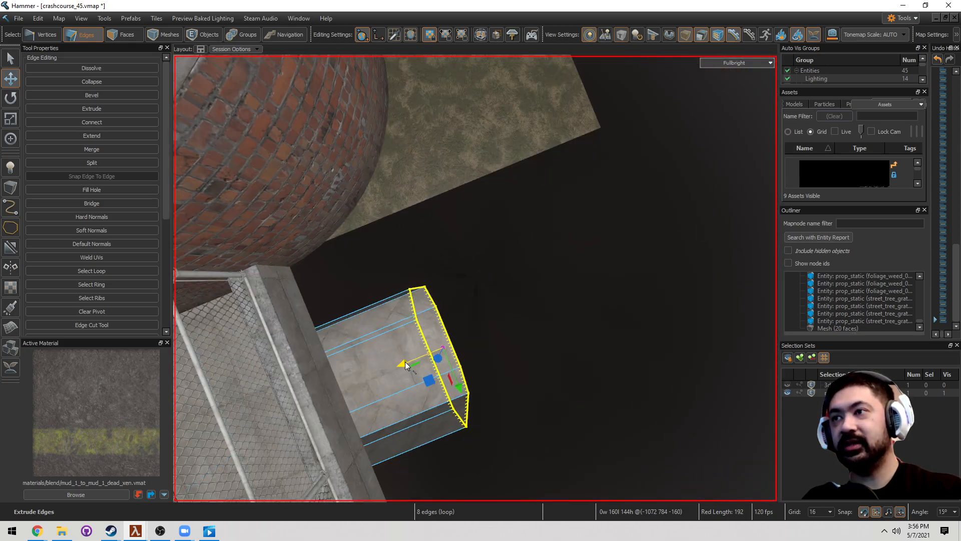
Move the tunnel's end edge loop 272 units farther out to lengthen the tunnel
drag(405, 361, 612, 263)
right_drag(476, 279, 475, 278)
key(w)
key(s)
key(w)
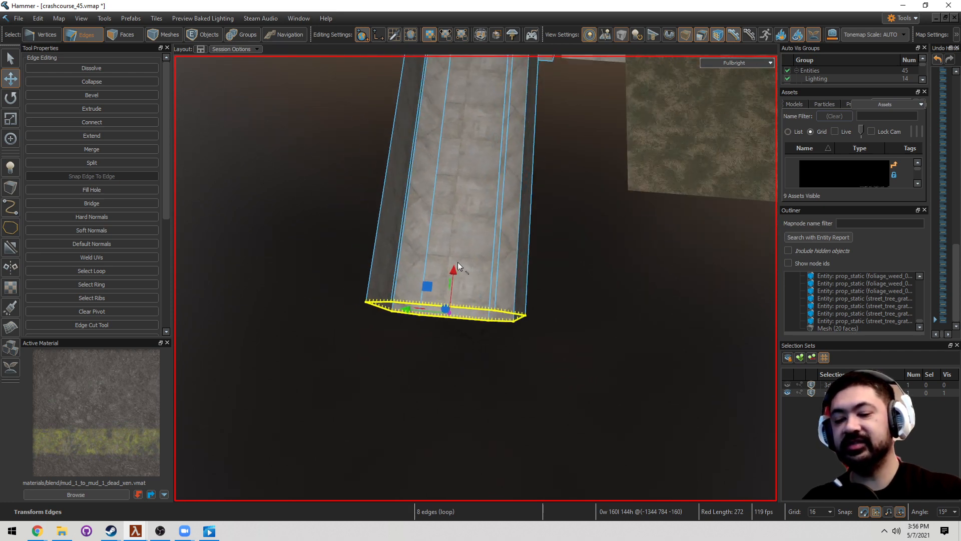
Offset the end edge loop's pivot sideways, outside the tunnel on the side of the grass-textured ground
key(Insert)
drag(432, 294, 553, 299)
right_drag(553, 299, 510, 293)
key(s)
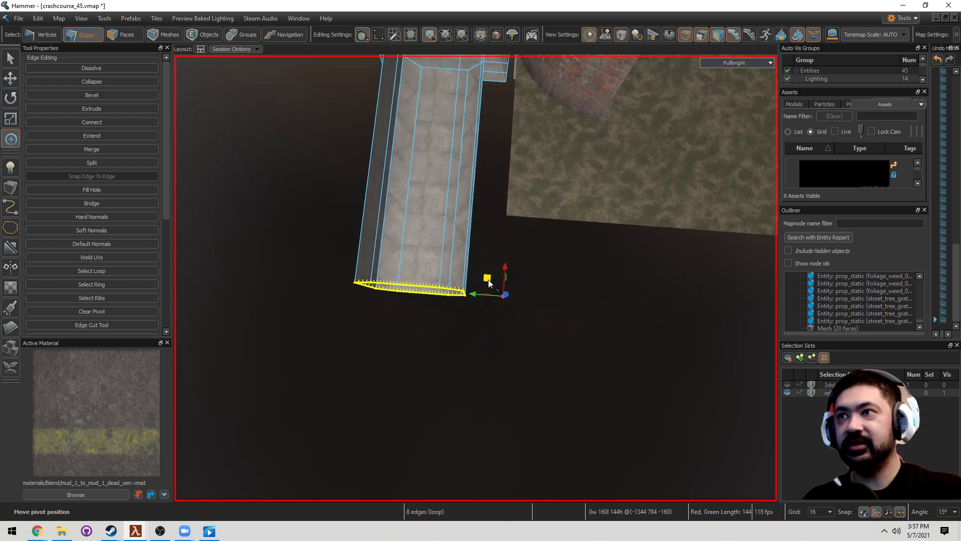
drag(489, 281, 519, 285)
Extrude the tunnel's end edge loop around the offset pivot in six 15° segments to form a 90° bend
key(r)
key(s)
right_drag(493, 291, 468, 292)
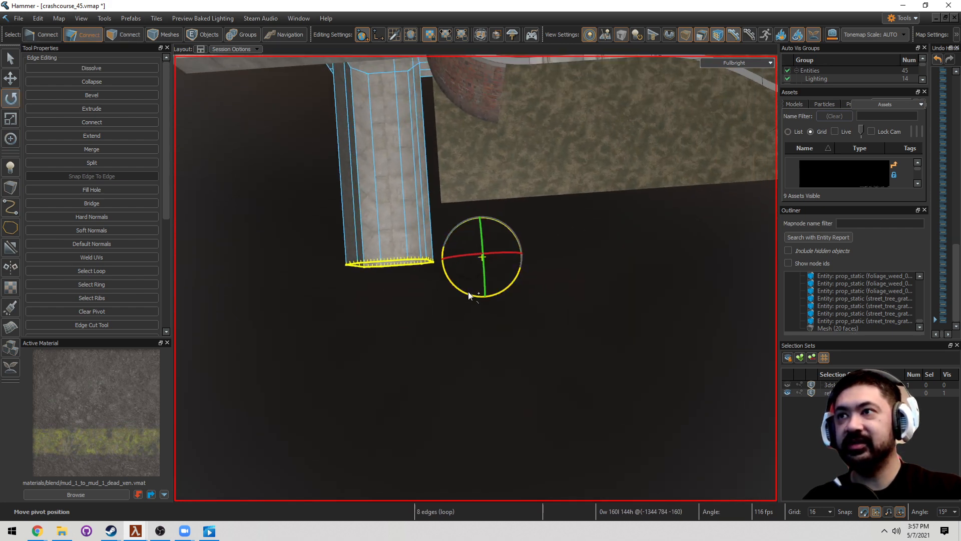
shift+drag(471, 295, 482, 302)
key(shift+g)
key(shift+g)
key(shift+g)
key(shift+g)
key(shift+g)
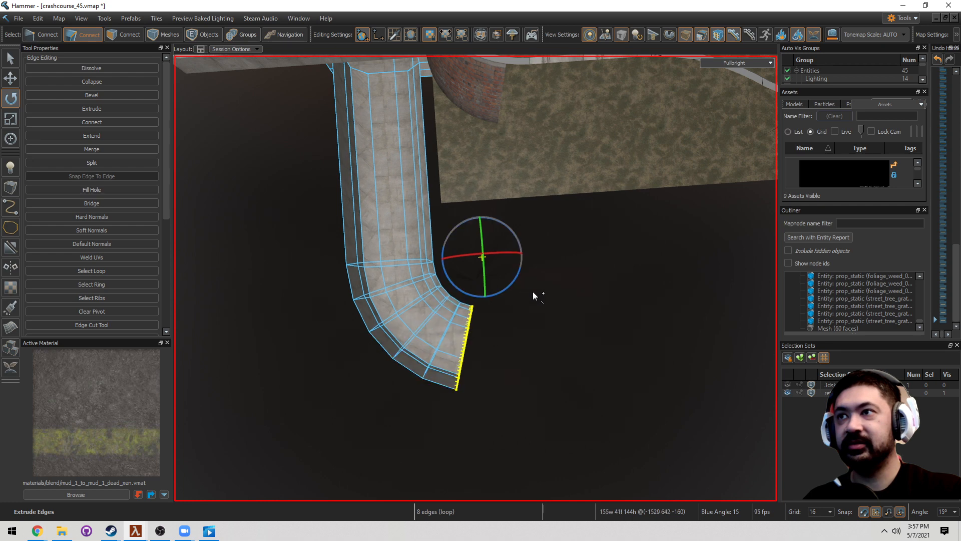
mouse_move(535, 291)
right_down()
mouse_move(516, 291)
mouse_move(536, 291)
right_up()
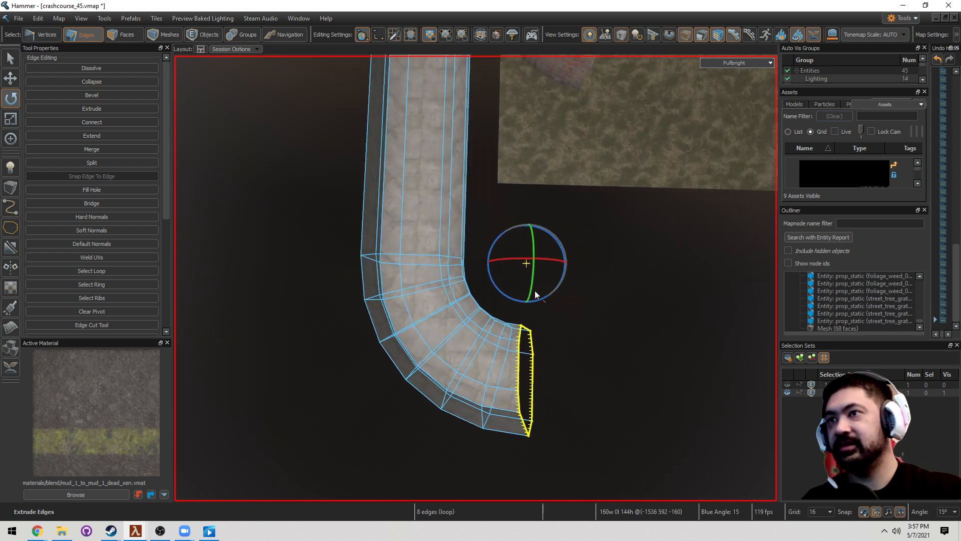
Extrude the bend's end edge loop straight out 176 units and clear the selection
key(t)
key(d)
key(w)
shift+drag(510, 264, 619, 271)
right_drag(582, 271, 651, 241)
key(a)
key(5)
key(Escape)
Examine the bent tunnel's interior, especially the sloped lower faces along the inside of the curve
key(w)
mouse_move(504, 259)
right_down()
mouse_move(475, 278)
mouse_move(504, 259)
right_up()
key(3)
key(s)
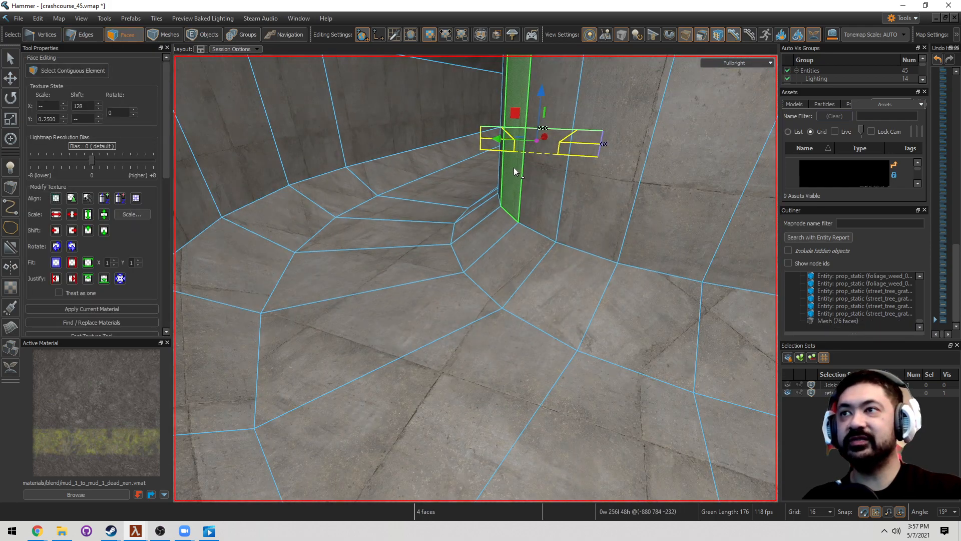
right_drag(514, 168, 475, 278)
key(w)
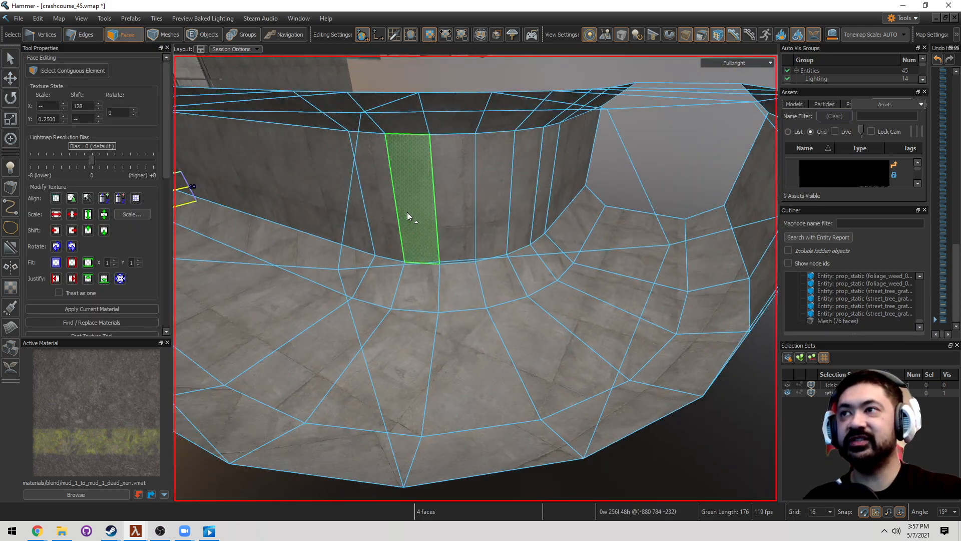
right_drag(521, 203, 475, 279)
key(w)
key(a)
click(567, 316)
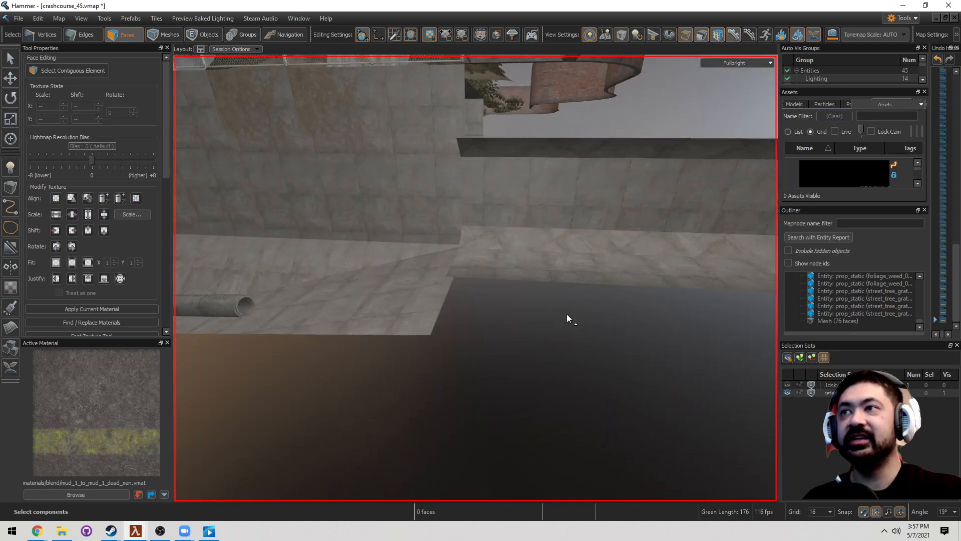
right_drag(566, 316, 475, 278)
key(w)
key(d)
right_drag(608, 340, 476, 278)
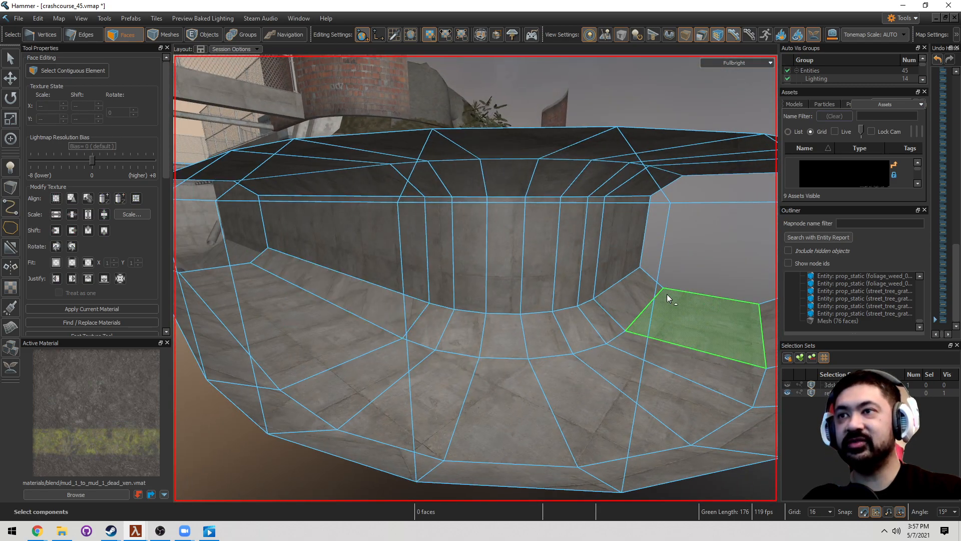
key(d)
right_drag(644, 300, 475, 279)
key(w)
drag(576, 297, 385, 313)
right_drag(390, 308, 475, 279)
key(w)
key(a)
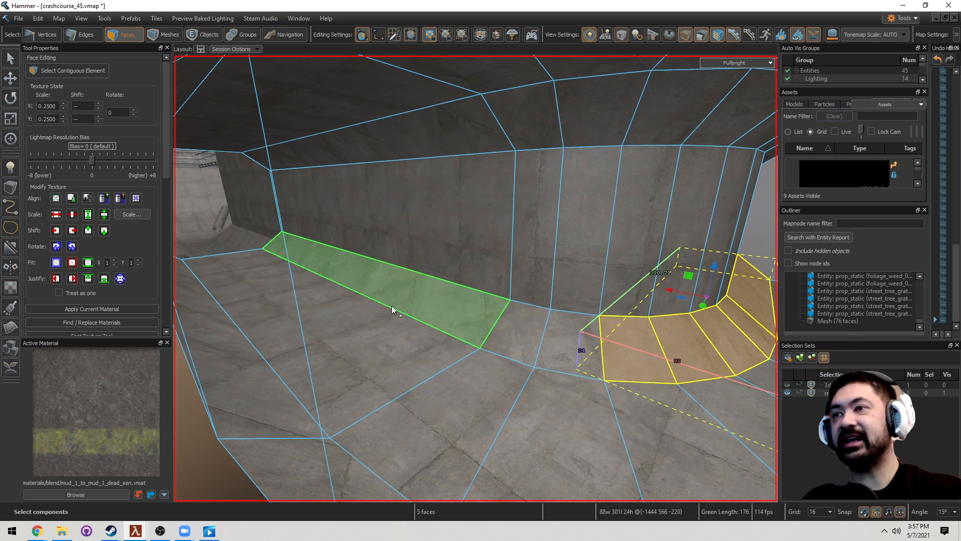
key(s)
click(397, 351)
key(d)
key(w)
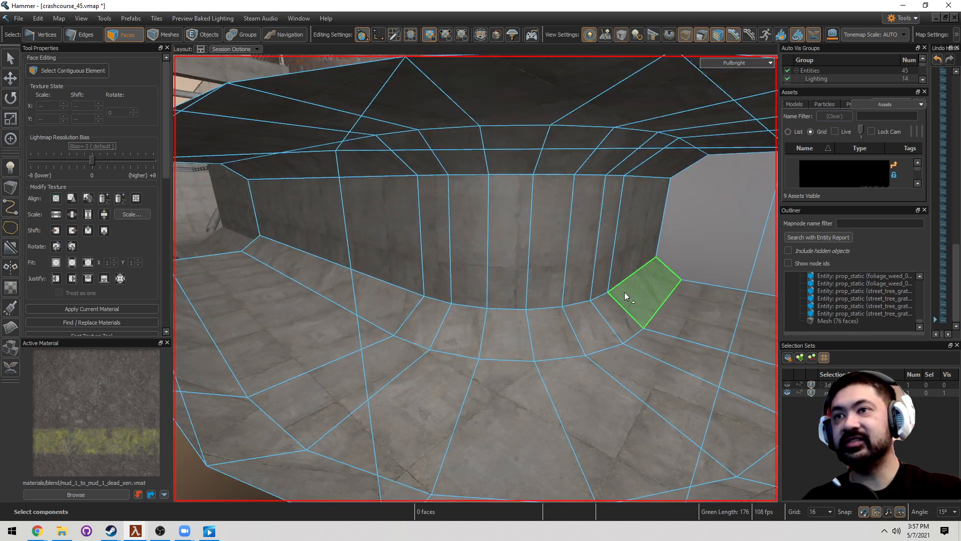
Delete the strip of eight sloped lower faces along the tunnel's inner wall, through the straight sections and the bend
key(s)
key(a)
mouse_move(643, 294)
mouse_down()
mouse_move(542, 315)
mouse_move(461, 307)
mouse_up()
key(w)
key(a)
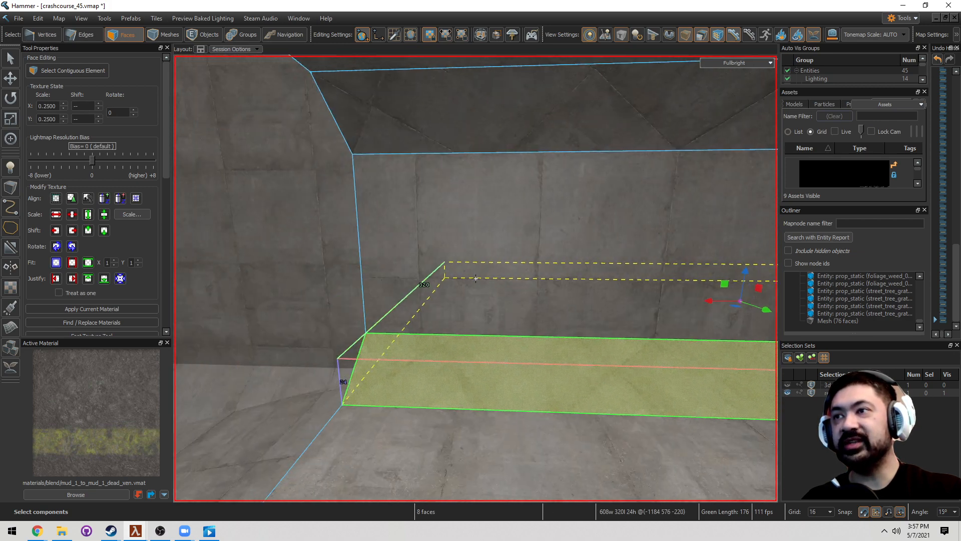
key(a)
key(s)
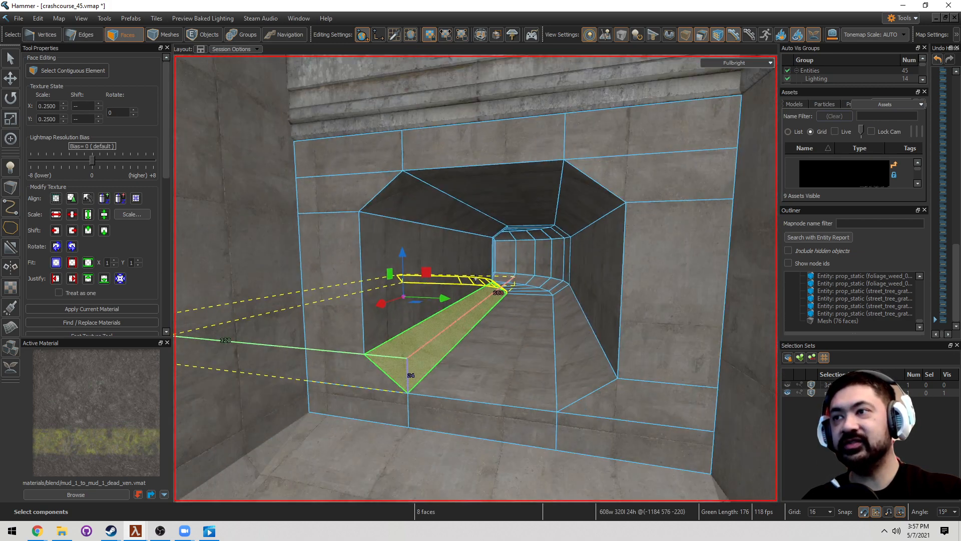
key(d)
key(w)
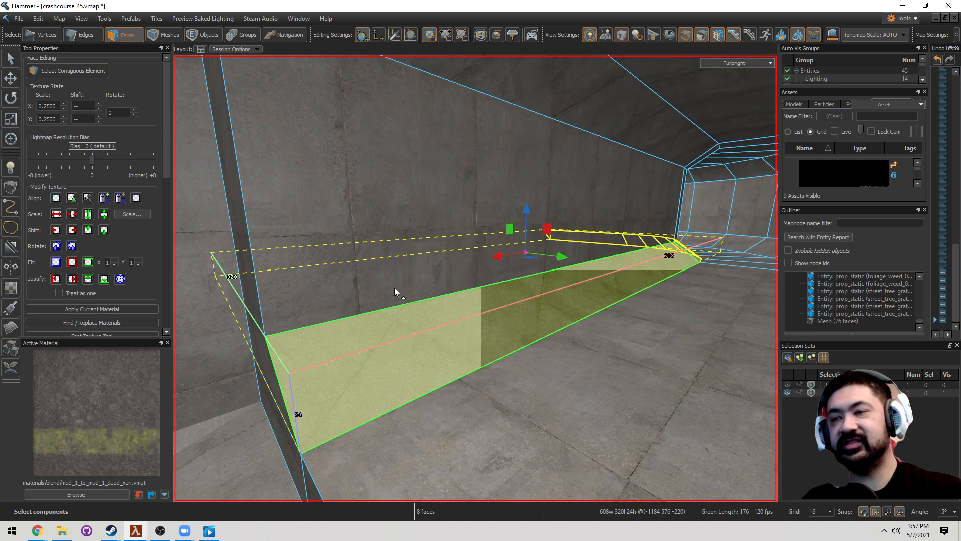
key(Delete)
Select the run of eight open edges along the bottom of the tunnel's inner wall
key(2)
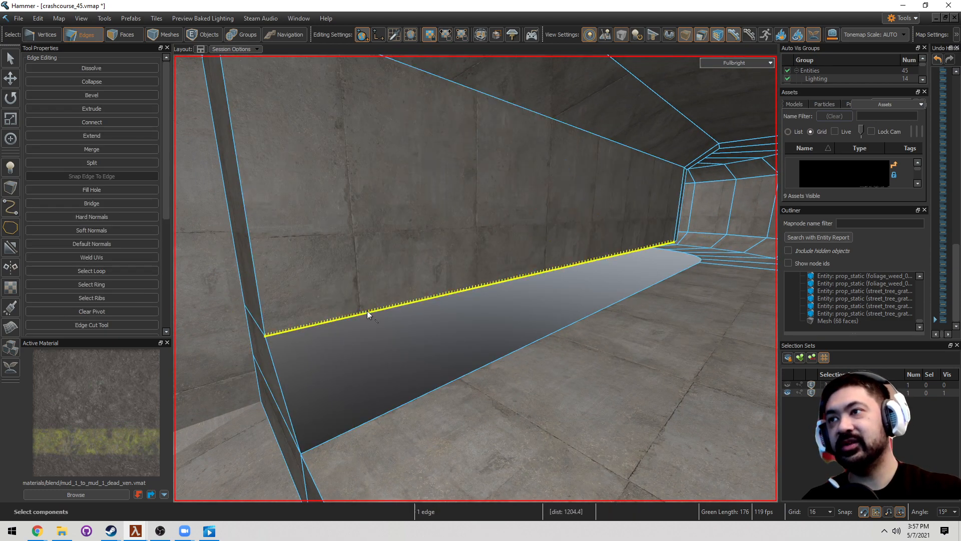
double_click(368, 312)
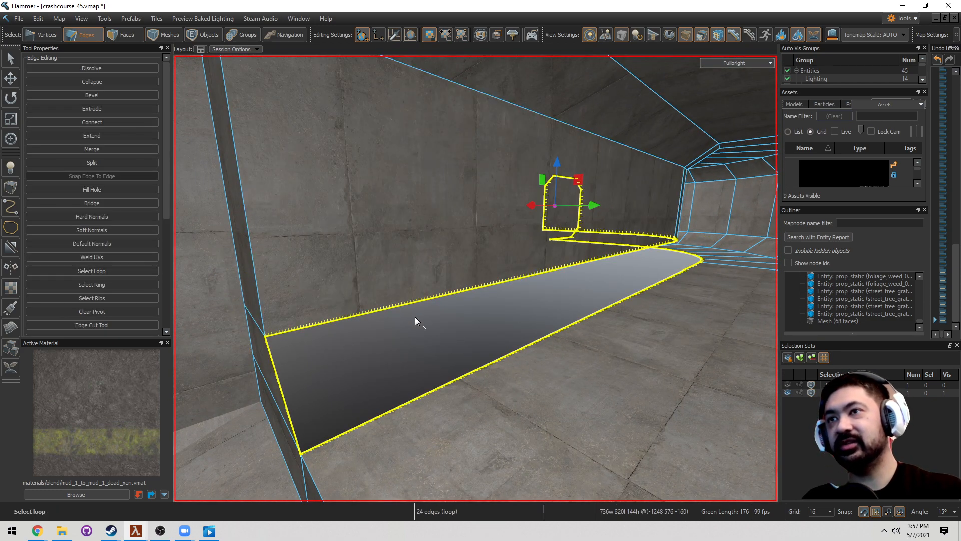
click(503, 283)
right_drag(504, 284, 475, 279)
key(w)
double_click(528, 290)
key(w)
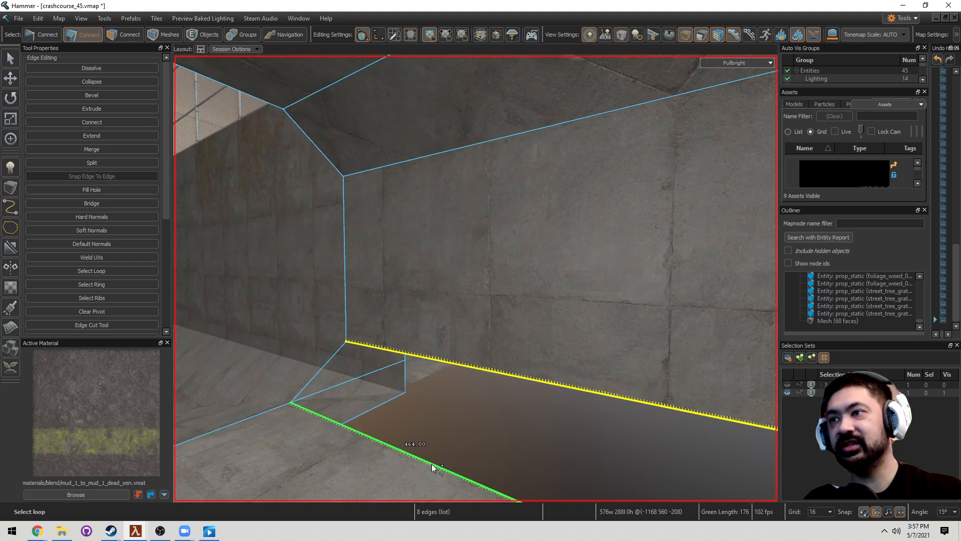
Add the gap's eight floor-side edges to the selection, leaving out the short edge at the tunnel mouth
ctrl+click(433, 466)
key(s)
right_drag(433, 467, 476, 278)
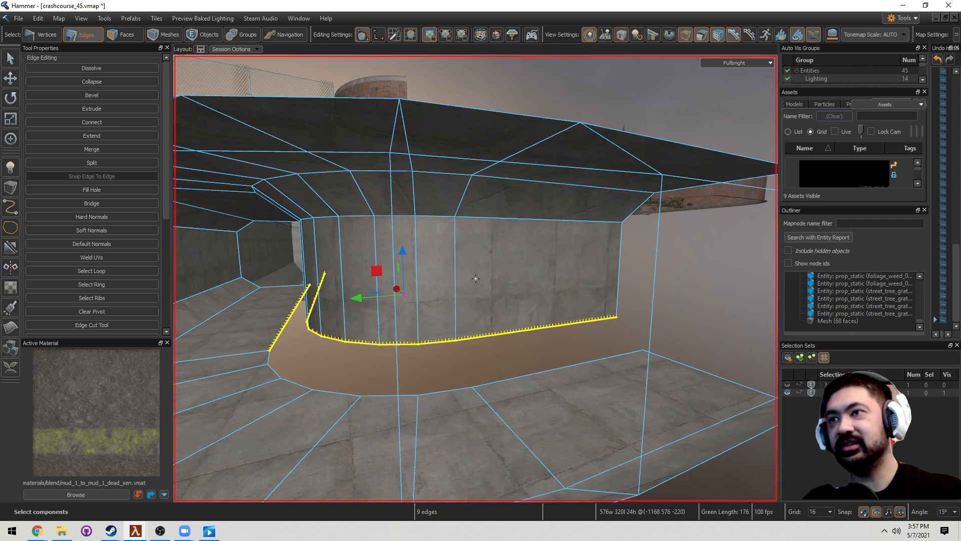
ctrl+double_click(506, 378)
key(w)
right_drag(503, 378, 475, 278)
scroll(451, 355, up, 3)
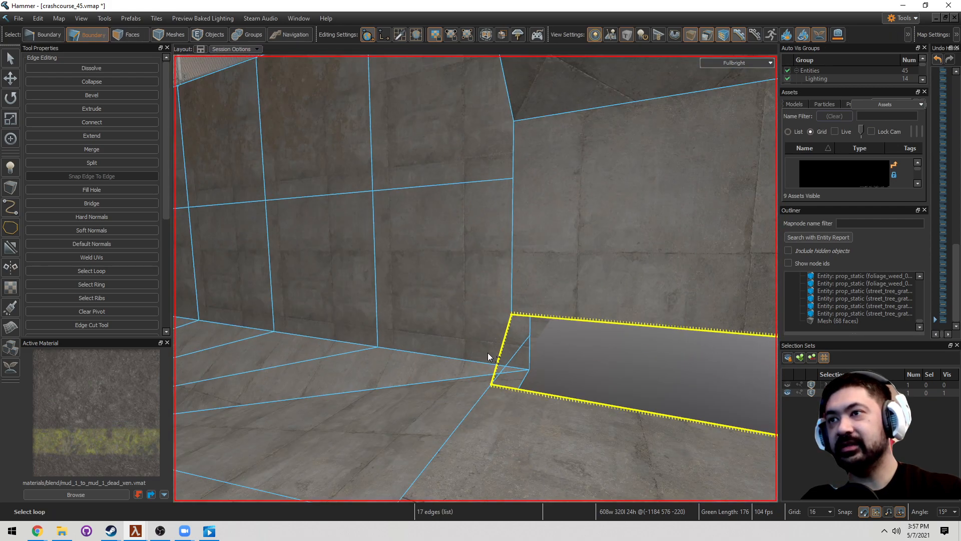
ctrl+click(503, 354)
right_drag(504, 356, 475, 279)
key(s)
key(w)
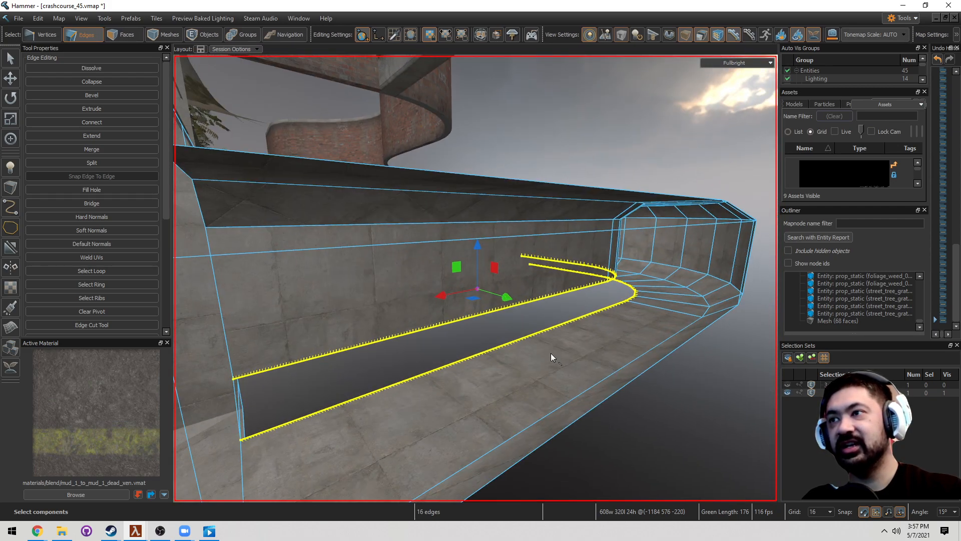
scroll(530, 336, up, 2)
key(w)
right_drag(530, 336, 475, 279)
key(s)
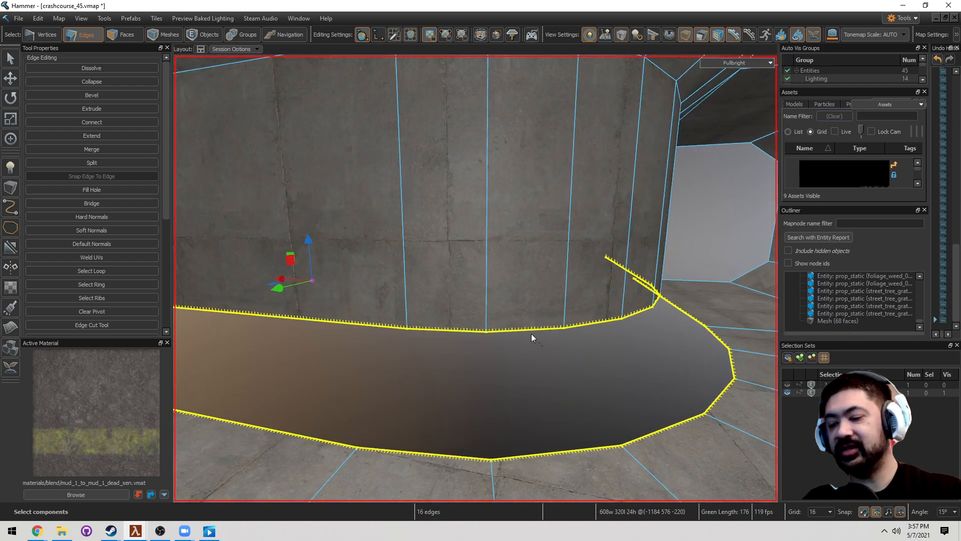
Bridge the wall and floor edge runs with a curved interpolated strip of 16 steps
key(b)
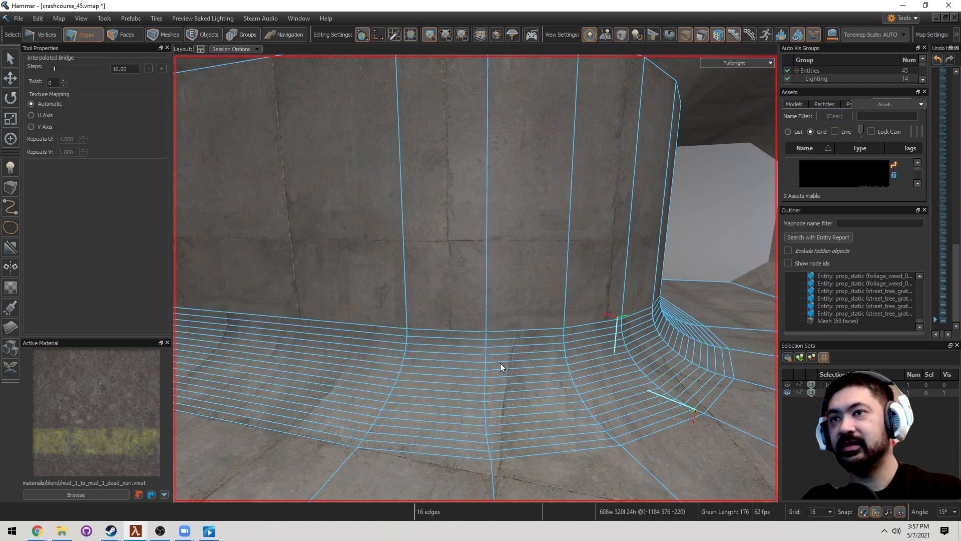
key(d)
right_drag(500, 363, 475, 278)
key(d)
key(Return)
key(5)
key(Escape)
key(w)
Undo the interpolated bridge, restoring the selected wall and floor edges
key(ctrl+z)
key(ctrl+z)
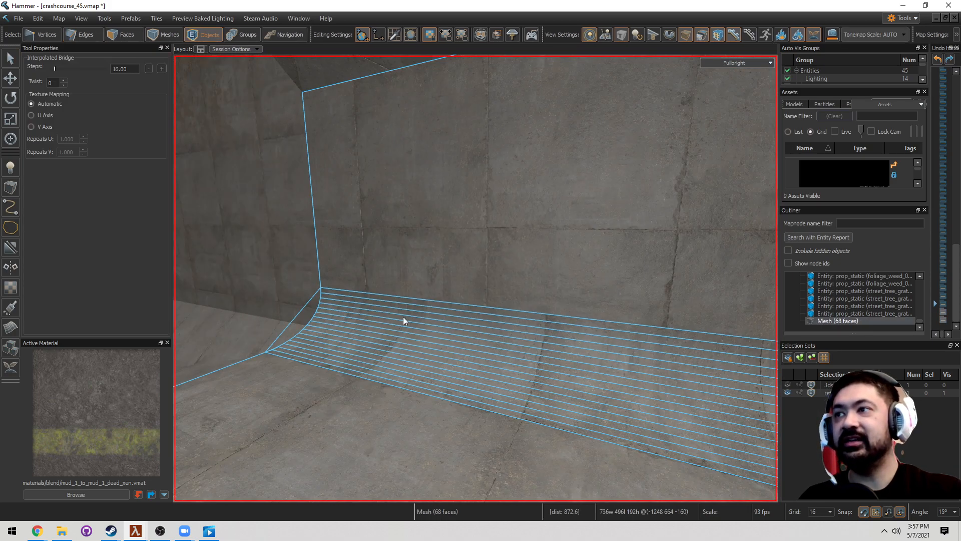
key(ctrl+z)
Bridge the wall and floor edge runs with an interpolated strip of 8 steps and clear the selection
key(2)
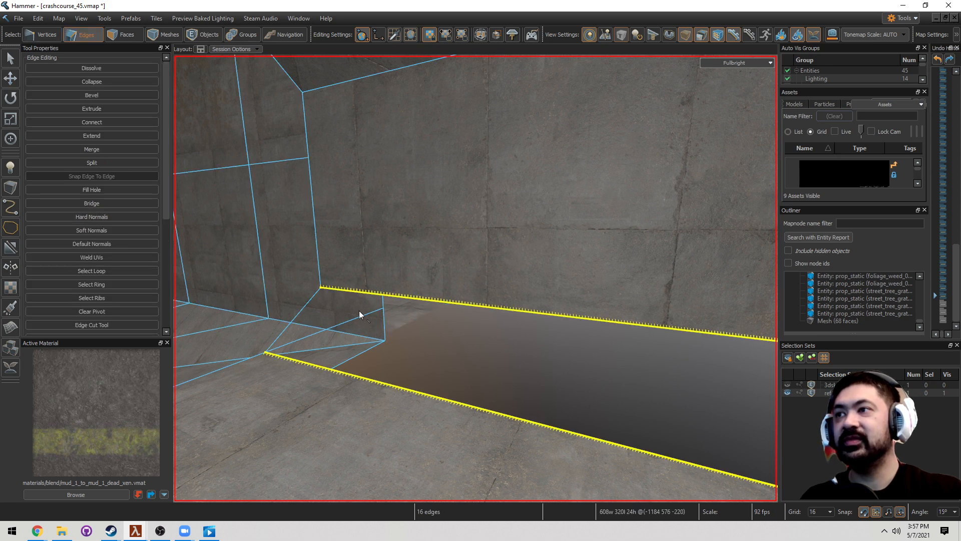
key(b)
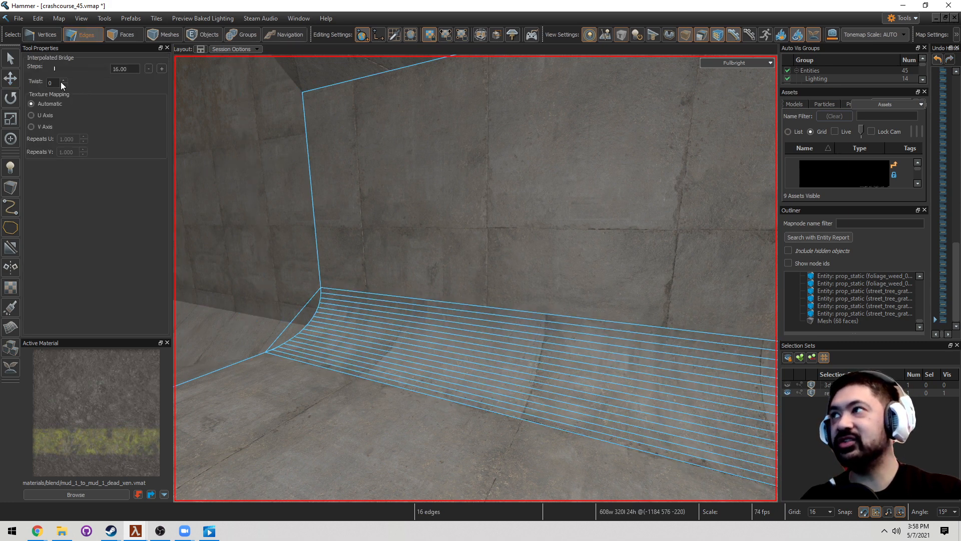
click(147, 68)
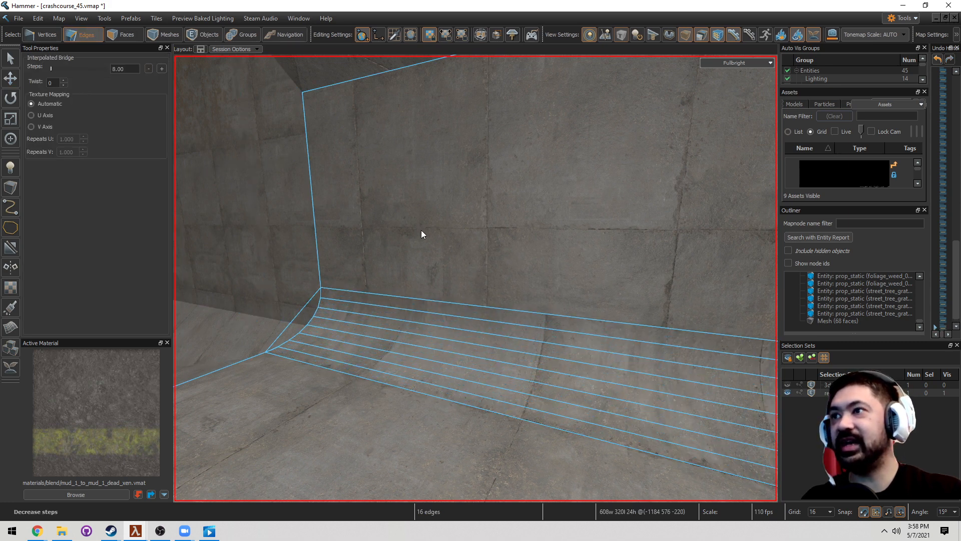
right_drag(422, 229, 438, 234)
key(5)
key(Escape)
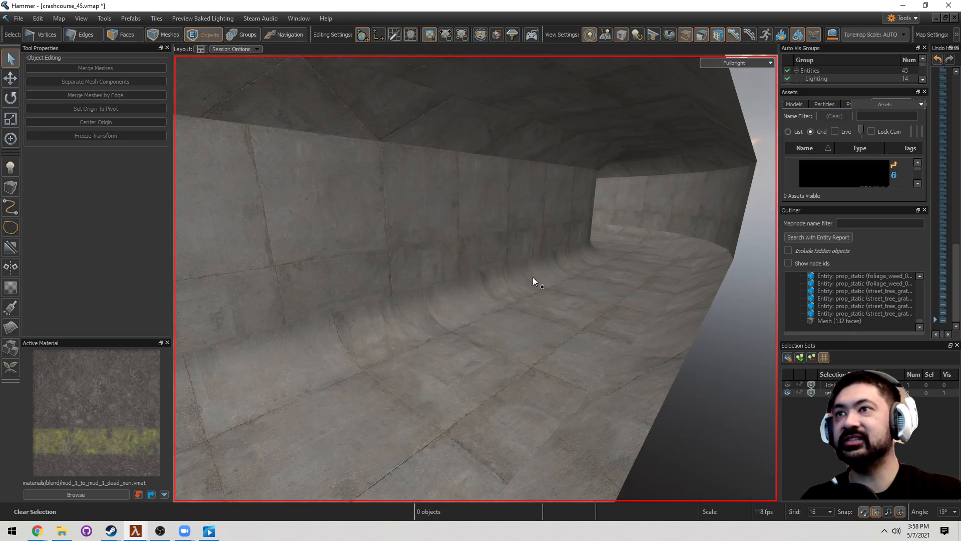
right_drag(532, 277, 537, 282)
Delete the end-wall face next to the rounded lower corner of the tunnel mouth
key(3)
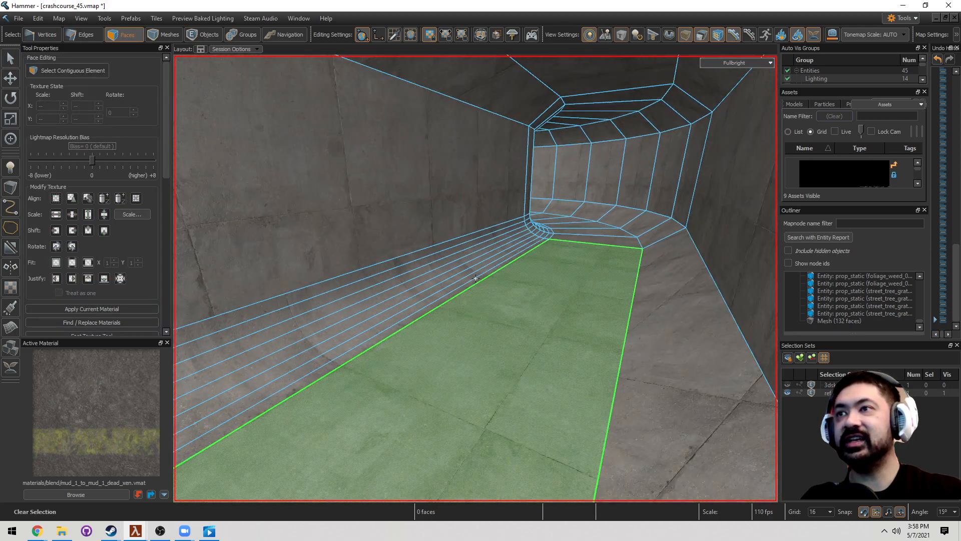
right_drag(475, 279, 498, 292)
key(5)
key(3)
click(497, 292)
key(Delete)
Try to extrude the short end edge of the rounded corner sideways across the gap in the end wall
key(2)
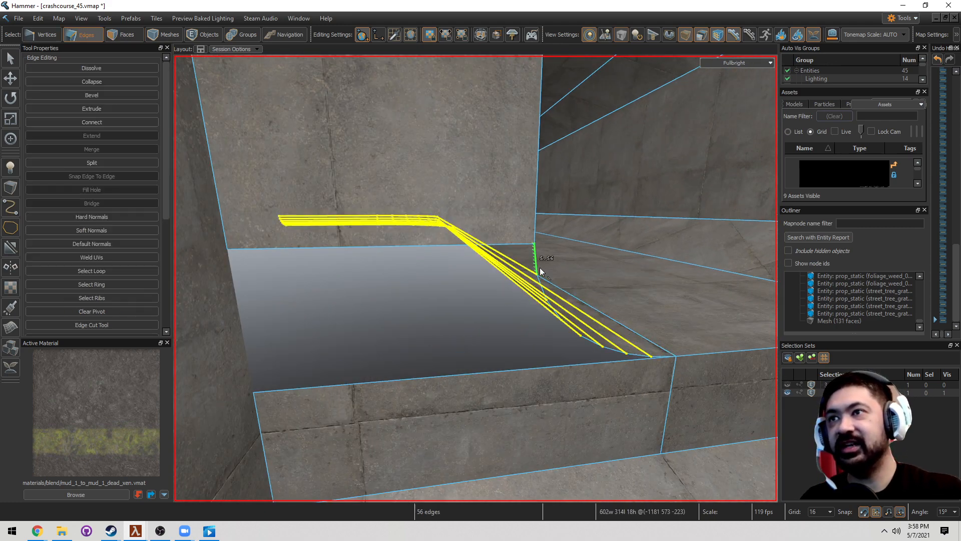
click(537, 264)
right_drag(537, 263, 533, 268)
key(s)
key(t)
shift+drag(520, 259, 331, 269)
right_drag(331, 269, 476, 278)
key(ctrl+z)
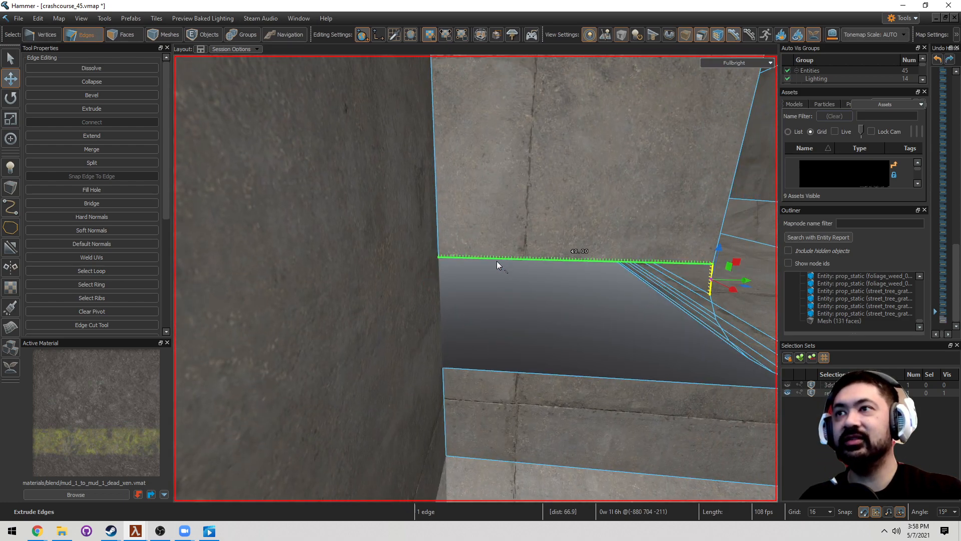
Clip the end-wall faces above and below the gap vertically 32 units from the side wall, keeping both sides
key(3)
click(498, 246)
right_drag(499, 248, 475, 279)
ctrl+click(494, 316)
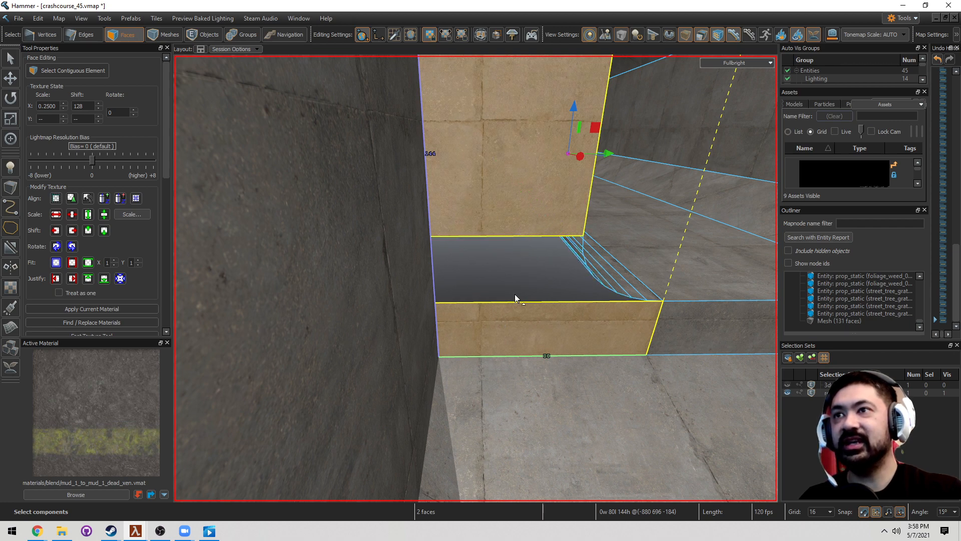
right_drag(508, 240, 476, 279)
scroll(513, 253, down, 3)
key(shift+x)
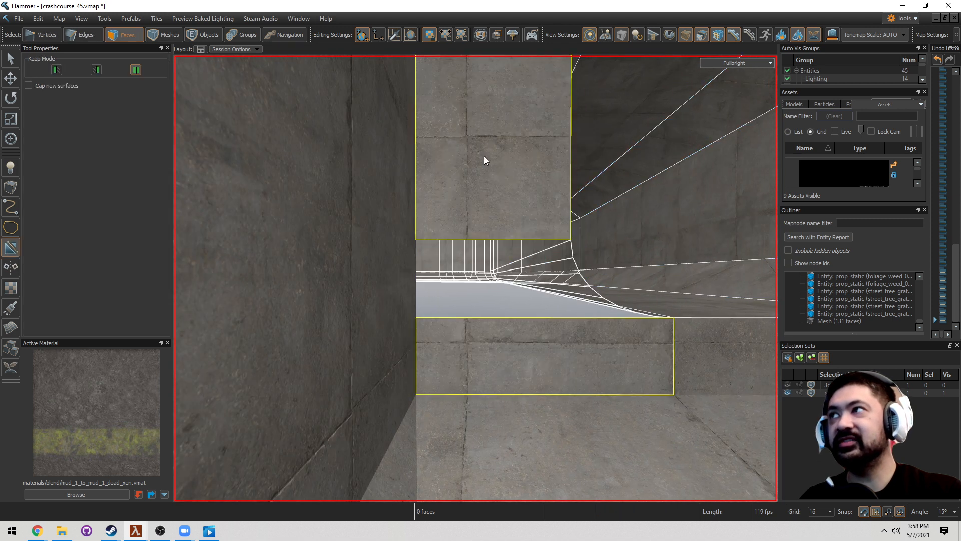
drag(483, 145, 488, 238)
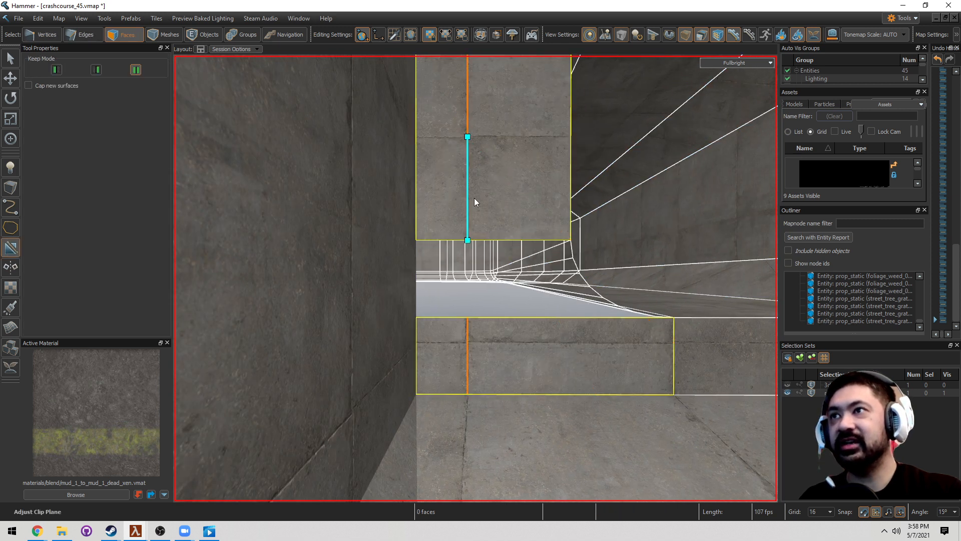
drag(485, 198, 496, 199)
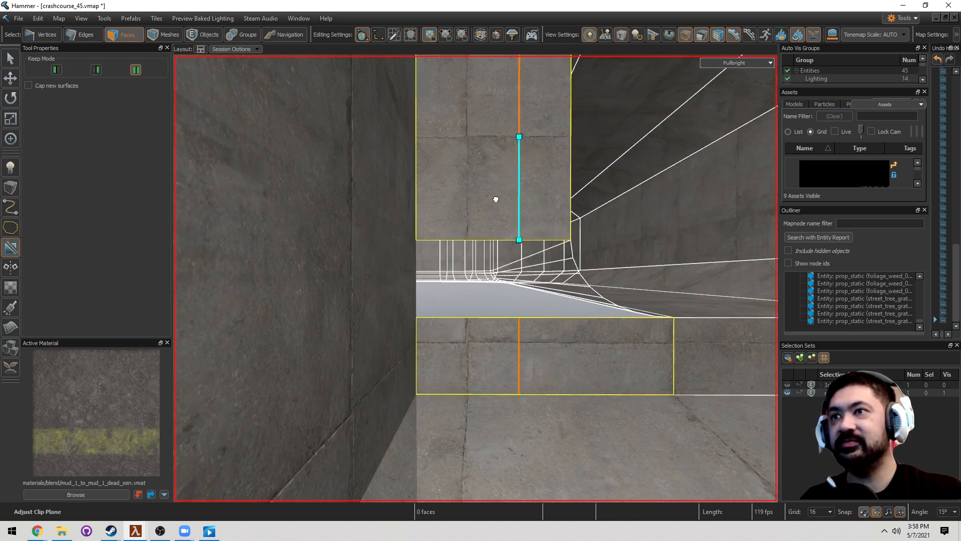
key(w)
mouse_move(496, 199)
right_down()
mouse_move(475, 278)
mouse_move(496, 199)
right_up()
key(s)
key(Return)
Bridge the 32-unit edges above and below the gap, between the side wall and the vertical cut
key(2)
click(489, 214)
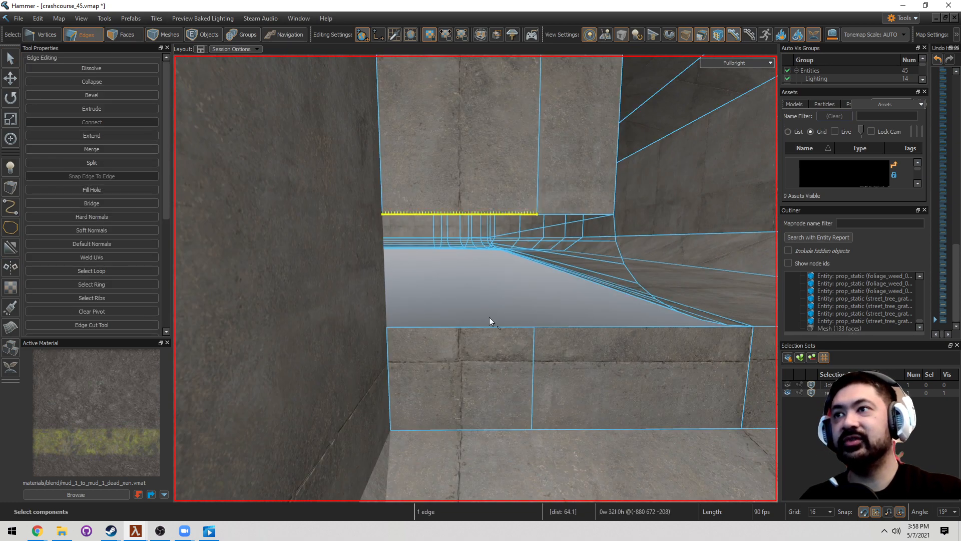
ctrl+click(488, 327)
key(b)
Fill the remaining hole between the vertical cut and the rounded corner using its boundary edge loop
right_drag(502, 294, 503, 297)
click(463, 325)
double_click(463, 326)
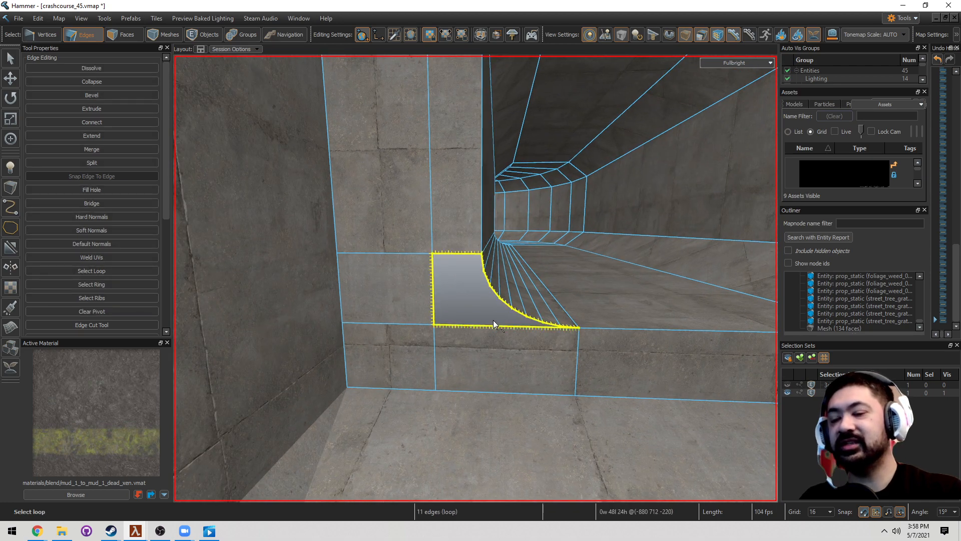
key(p)
Set the grid to 8 and connect the first curve vertex below the vertical edge to the filled face's upper wall-side corner
scroll(474, 330, up, 3)
key([)
key(w)
mouse_move(474, 329)
right_down()
mouse_move(473, 339)
mouse_move(480, 317)
right_up()
key(1)
click(501, 277)
ctrl+click(335, 221)
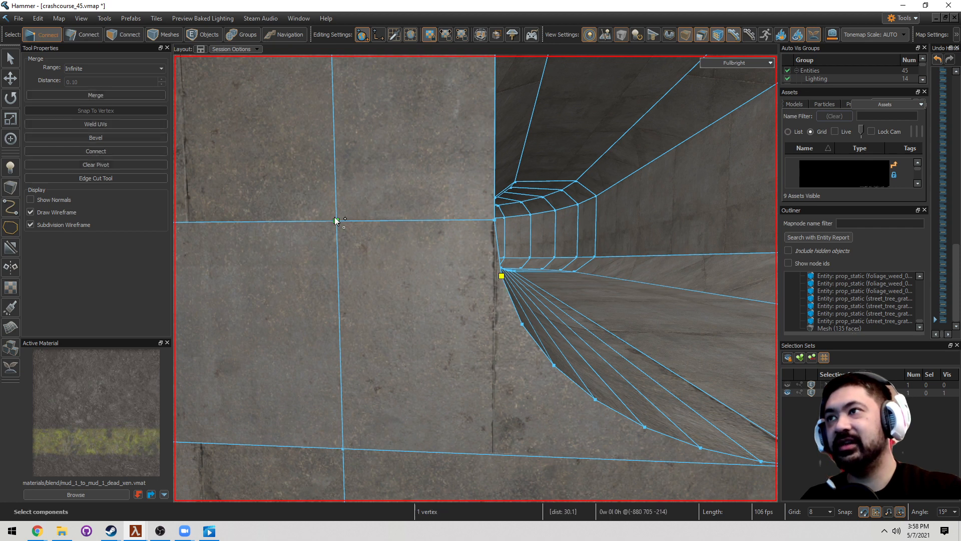
key(v)
Isolate the two faces that fill the area beside the rounded corner by hiding everything else
key(3)
click(436, 316)
ctrl+click(469, 246)
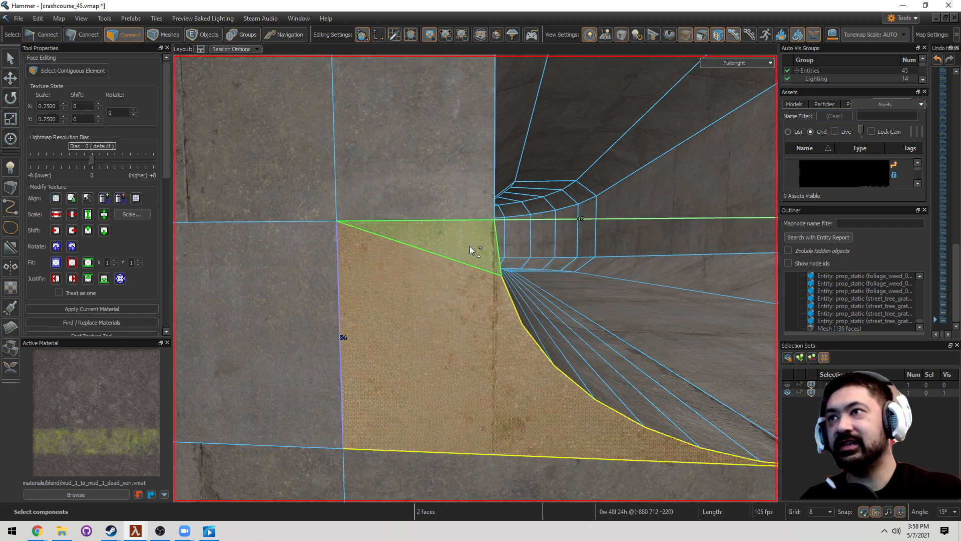
key(ctrl+h)
key(2)
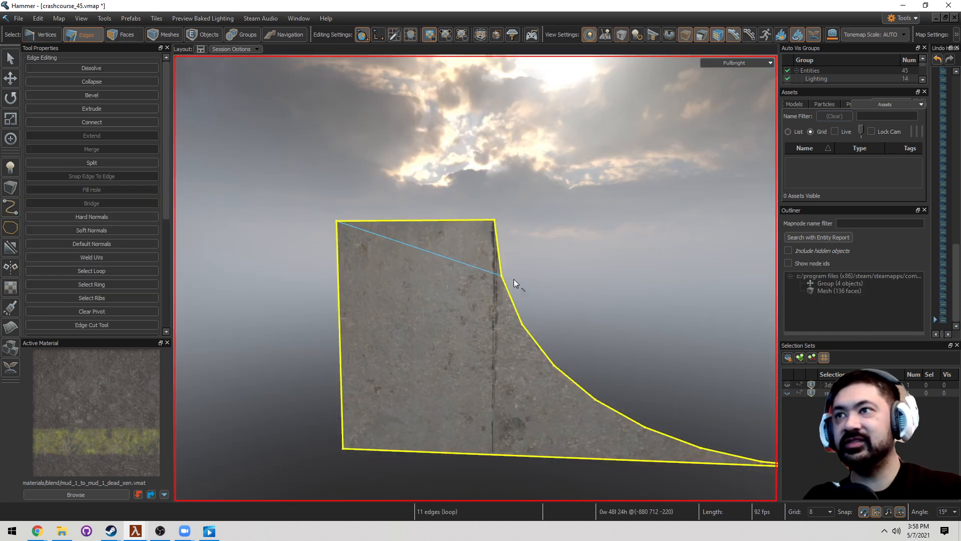
Connect the next two vertices along the curve to the upper wall-side corner of the filled face
key(1)
click(523, 325)
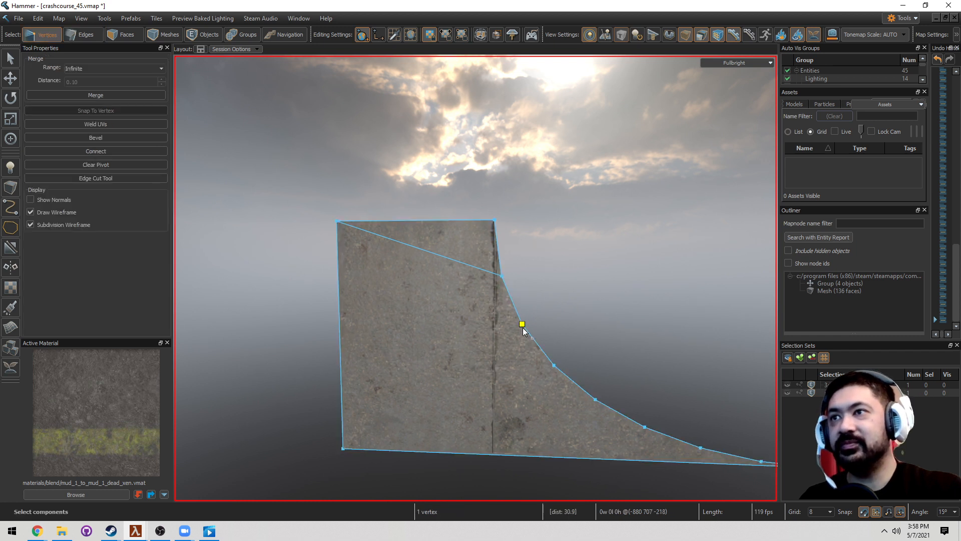
ctrl+click(338, 221)
key(v)
click(553, 365)
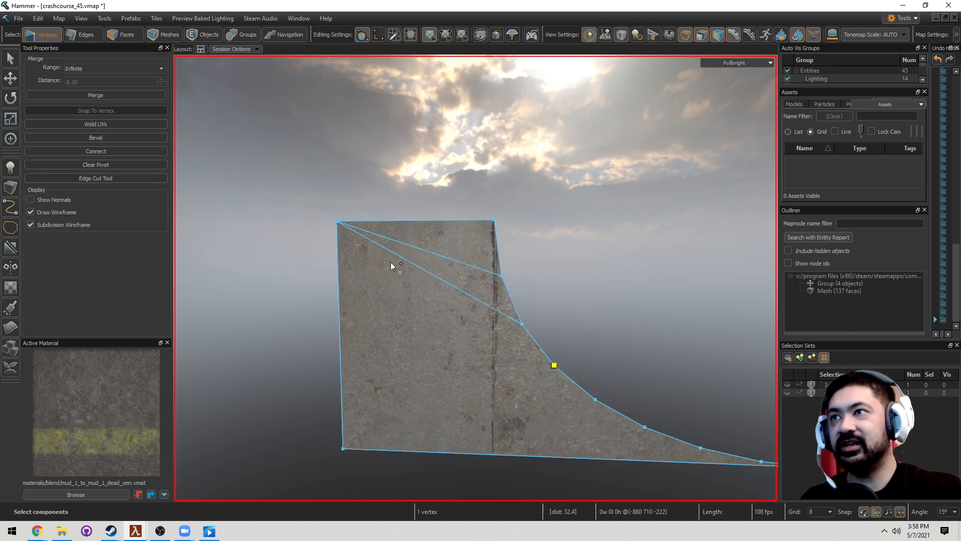
ctrl+click(337, 222)
key(v)
Connect the curve vertices from the middle of the arc downward, one by one, to the face's lower wall-side corner
ctrl+click(343, 449)
key(v)
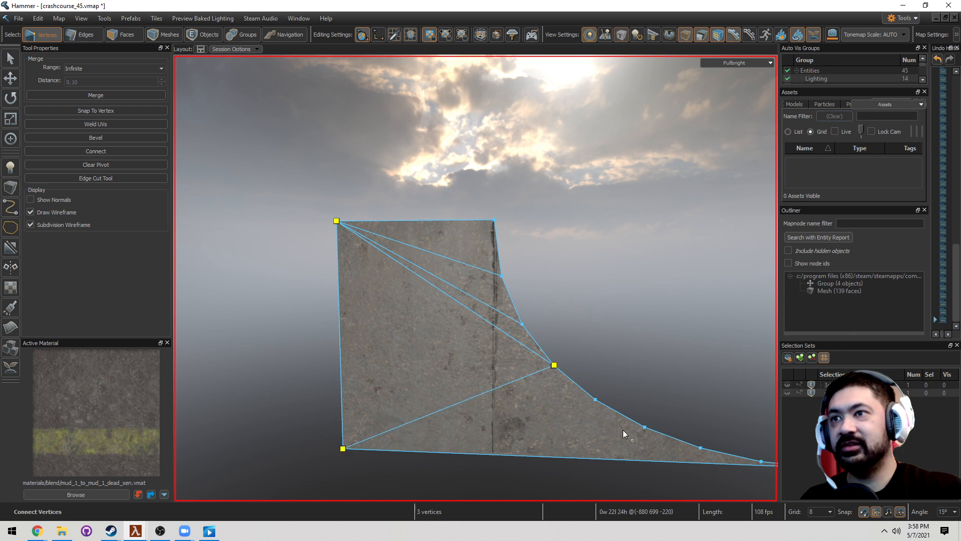
click(595, 399)
ctrl+click(343, 449)
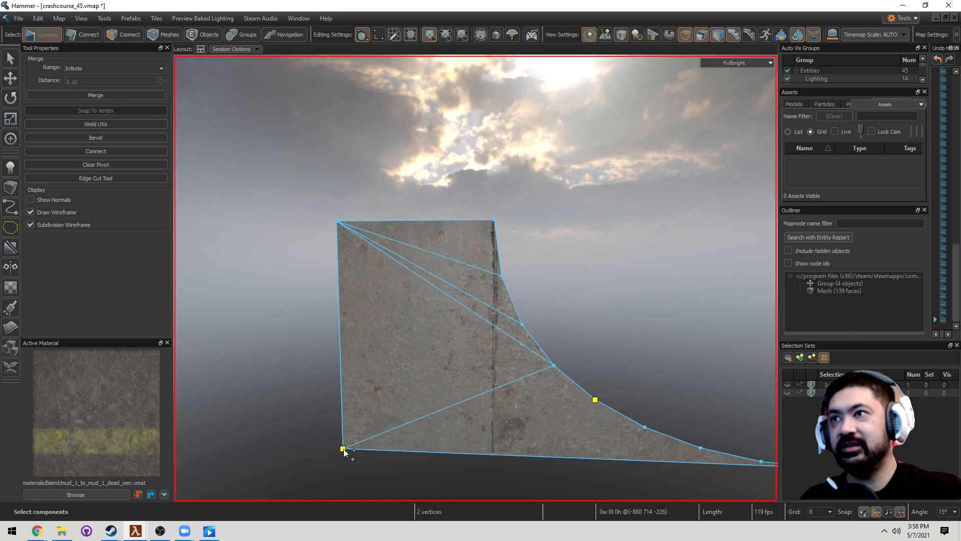
key(v)
click(644, 427)
ctrl+click(343, 448)
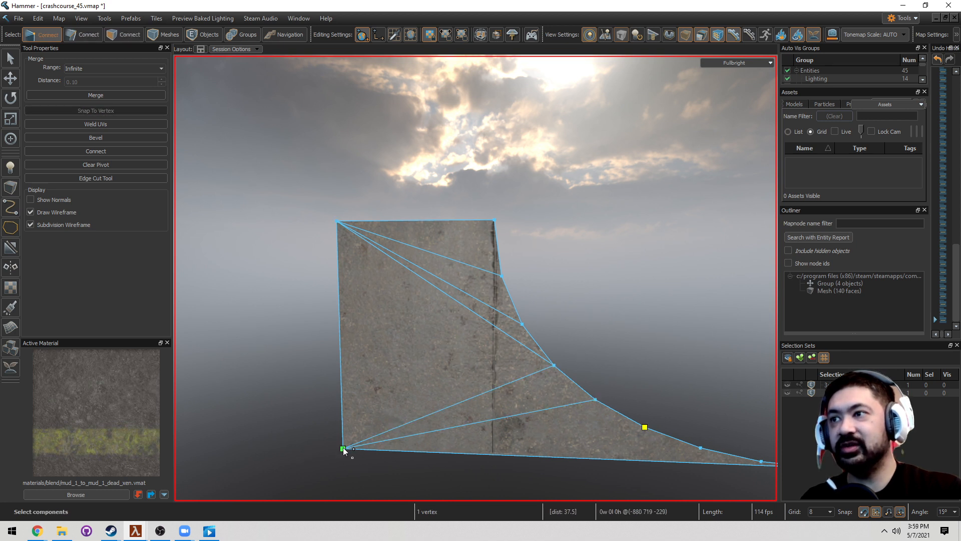
key(v)
click(701, 447)
ctrl+click(344, 449)
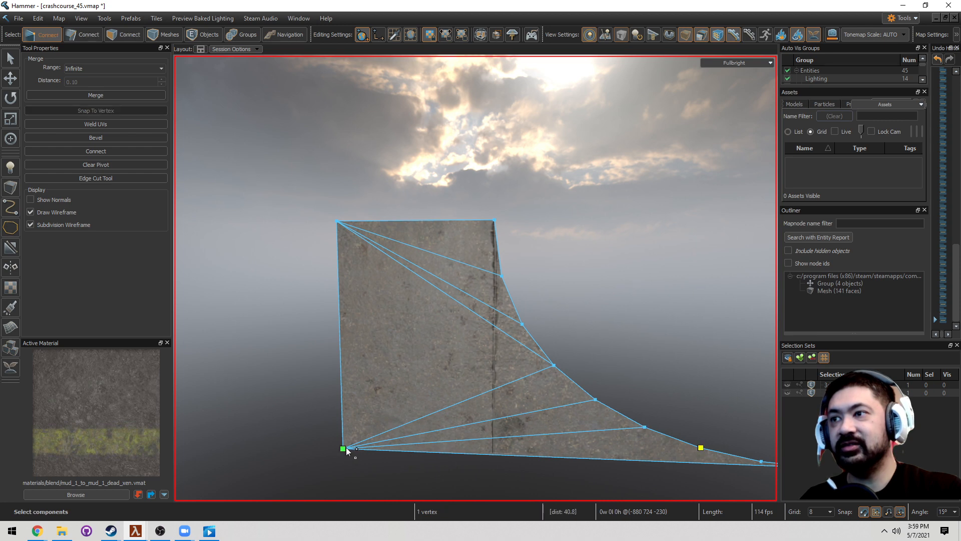
key(v)
Connect the last curve vertex to the lower wall-side corner and show the hidden geometry again
right_drag(465, 436, 480, 431)
click(460, 365)
right_drag(461, 365, 471, 321)
ctrl+click(531, 345)
key(v)
key(5)
key(Escape)
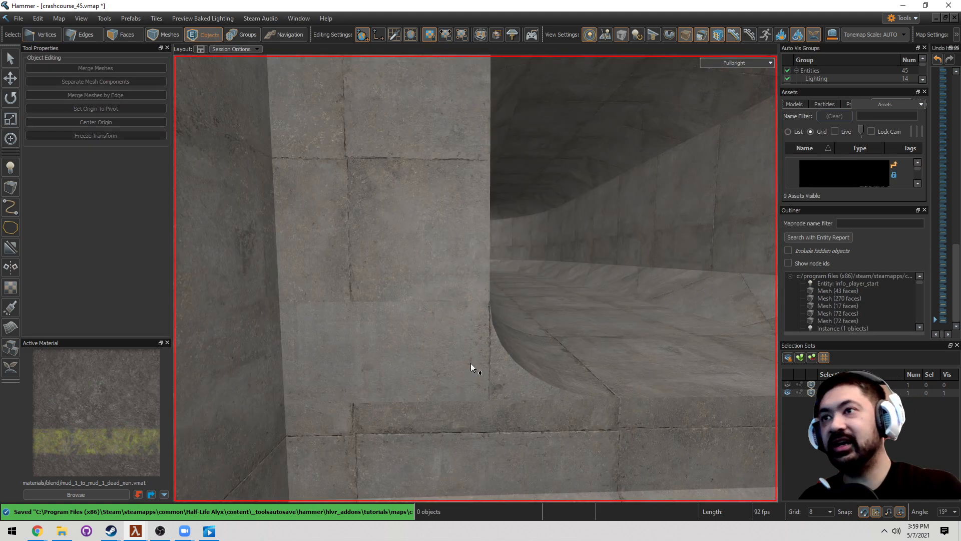
right_drag(472, 365, 475, 278)
key(3)
click(469, 341)
click(636, 266)
key(5)
key(Escape)
key(w)
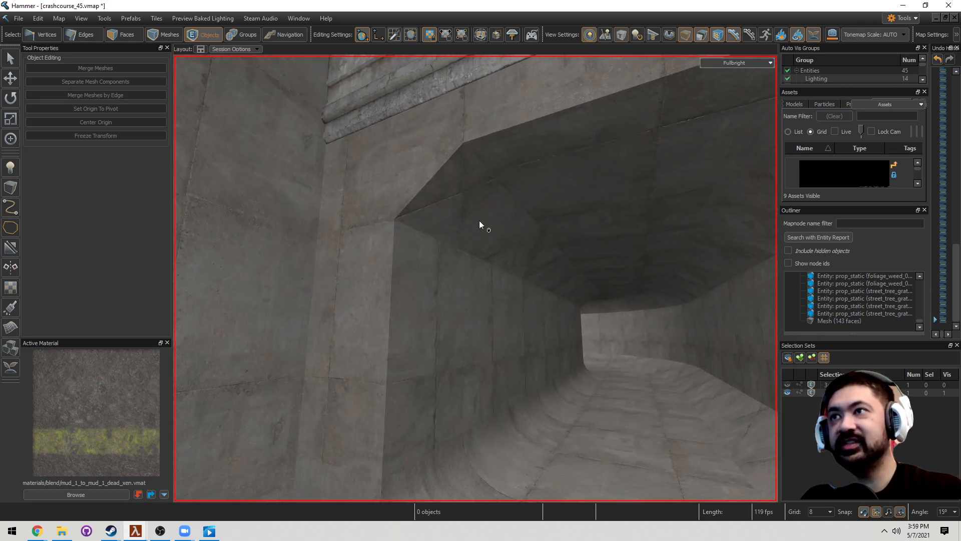
Delete the strip of eight slanted faces between the tunnel's ceiling and its inner wall
key(3)
click(480, 222)
key(w)
right_drag(480, 222, 476, 279)
shift+drag(357, 192, 555, 214)
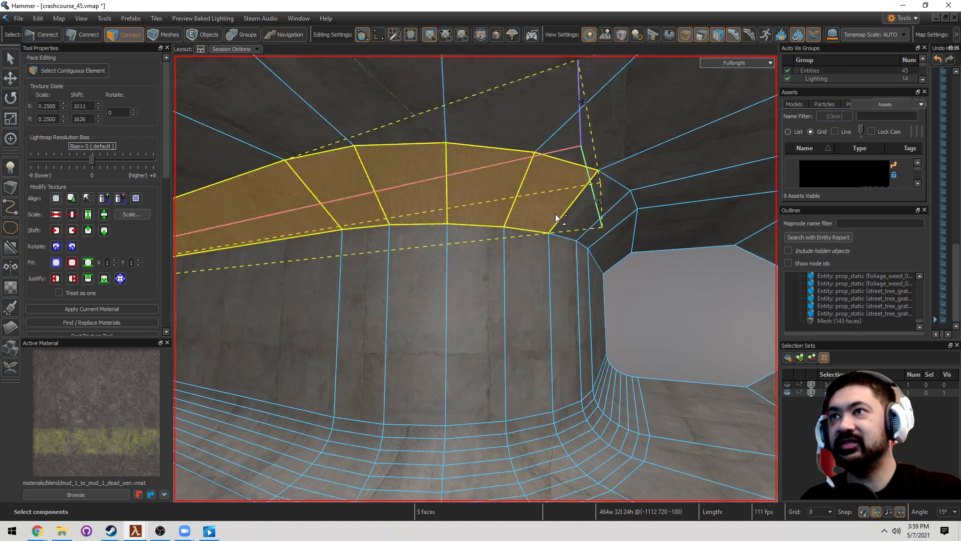
right_drag(555, 215, 555, 214)
key(a)
shift+drag(626, 211, 501, 193)
key(Delete)
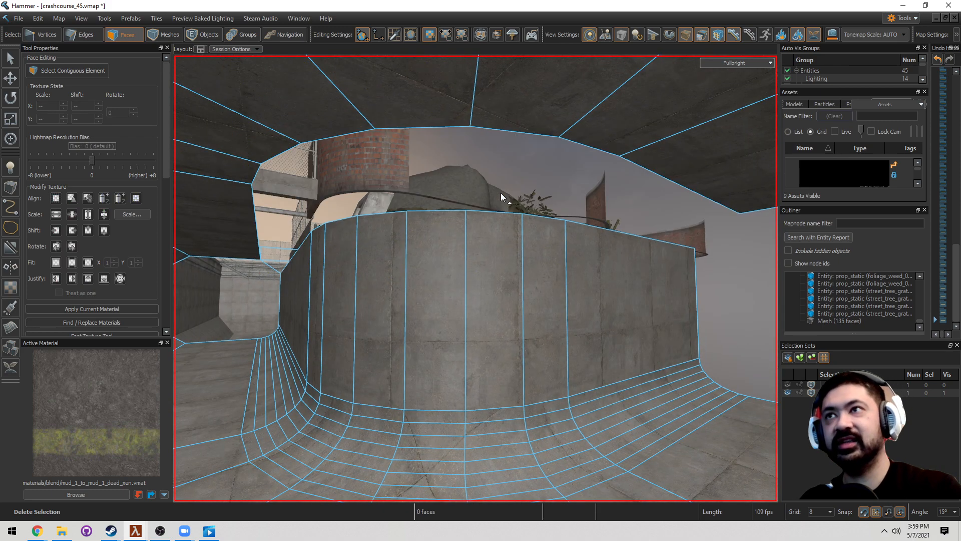
Bridge the ceiling and inner-wall edges across the open strip with an 8-step interpolated bridge to round the corner
key(2)
click(572, 221)
key(w)
right_drag(572, 221, 475, 279)
key(s)
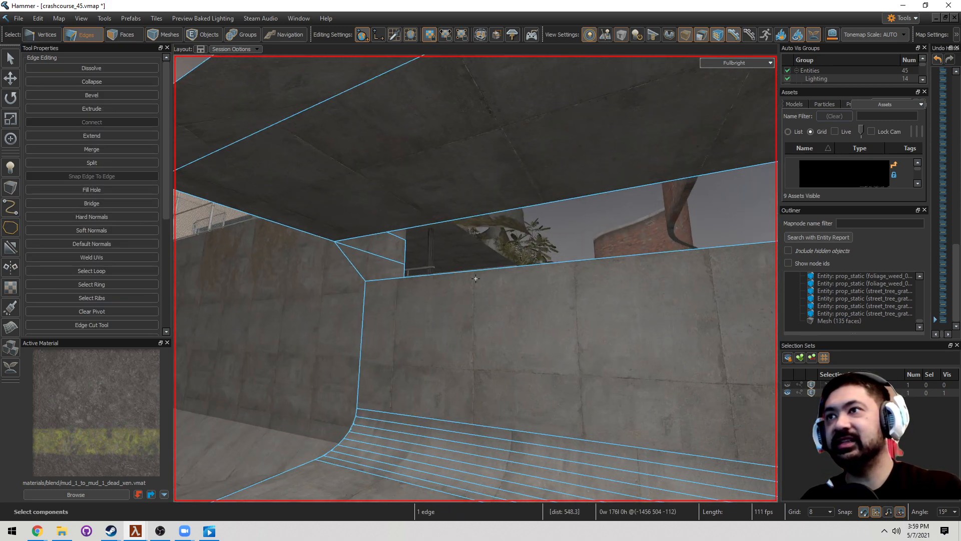
double_click(541, 262)
shift+click(507, 212)
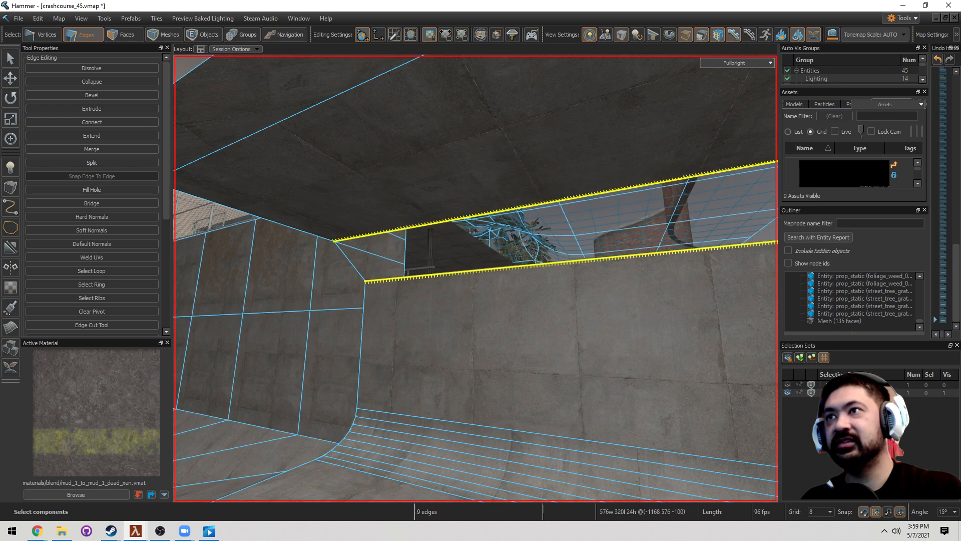
key(s)
right_drag(507, 213, 454, 265)
shift+double_click(579, 271)
key(w)
key(s)
ctrl+click(456, 262)
key(w)
key(b)
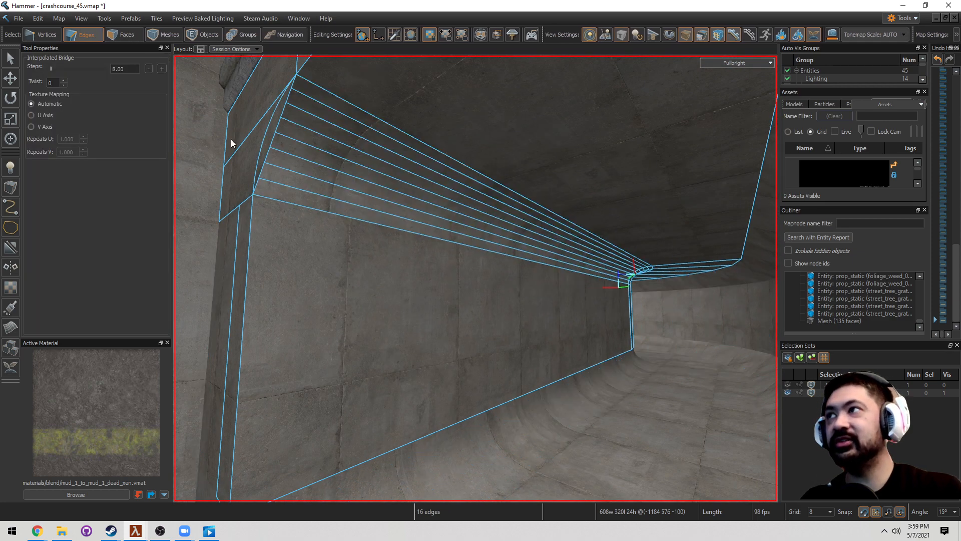
key(w)
right_drag(307, 159, 272, 207)
key(Return)
Delete the end-wall face beside the tunnel's newly rounded inner upper corner
click(391, 221)
key(w)
right_drag(390, 221, 467, 278)
click(468, 279)
key(Delete)
Extract the nine fan faces around the lower rounded corner and the adjoining rectangular wall face into a separate mesh
key(w)
right_drag(532, 213, 641, 307)
key(w)
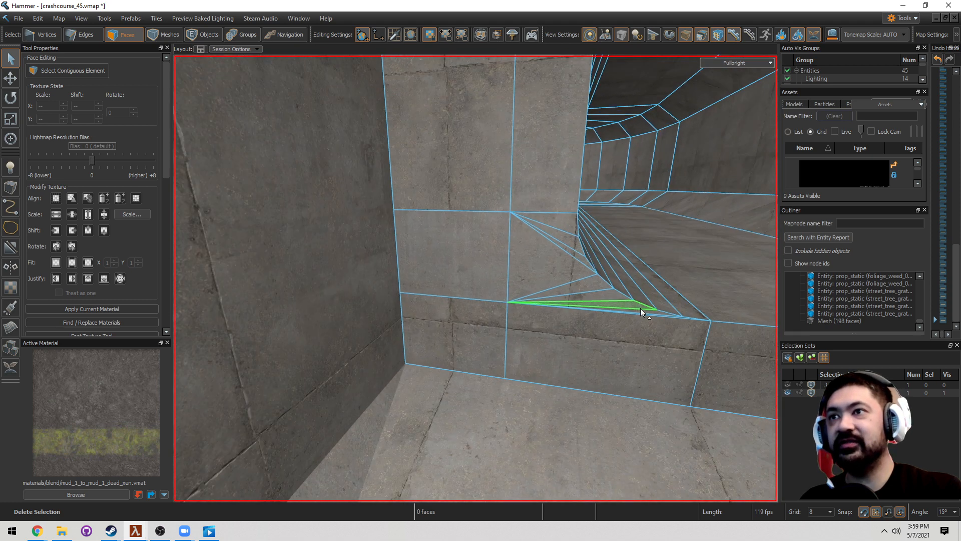
click(676, 318)
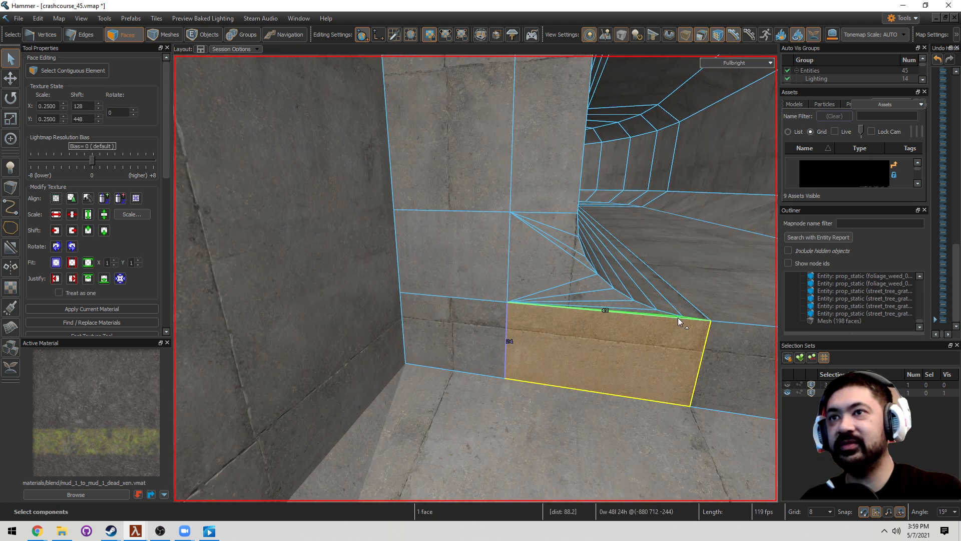
click(676, 317)
mouse_move(662, 314)
shift+mouse_down()
mouse_move(622, 302)
mouse_move(539, 218)
shift+mouse_up()
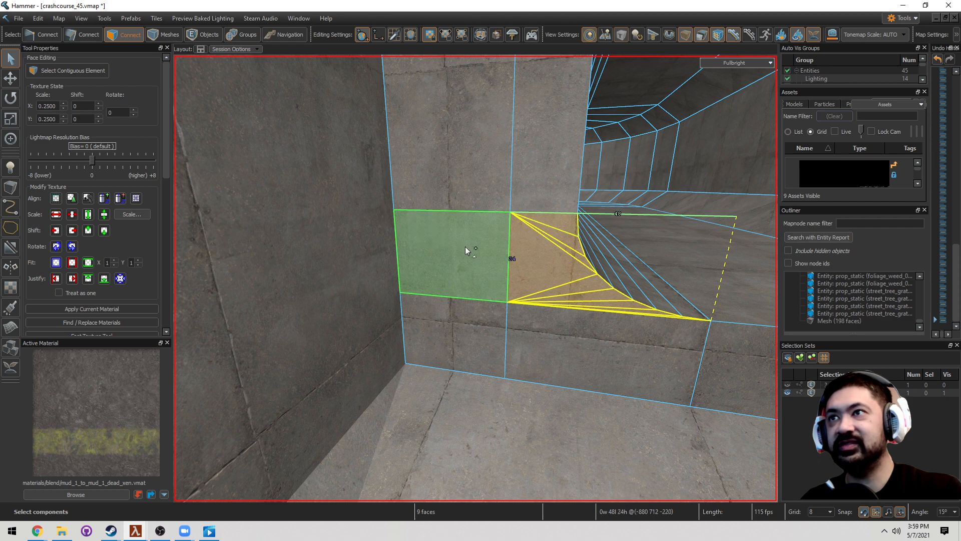
shift+click(465, 247)
right_drag(465, 246, 489, 291)
key(s)
key(alt+n)
Mirror the extracted ten-face corner mesh vertically to fill the gap beside the opening's inner upper corner
key(w)
key(5)
key(s)
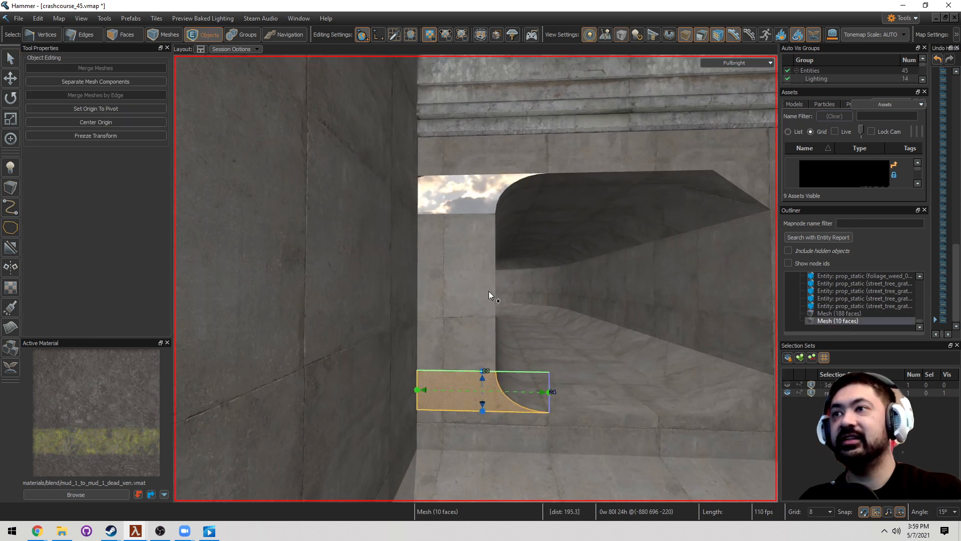
key(shift+f)
drag(487, 300, 446, 292)
key(shift+s)
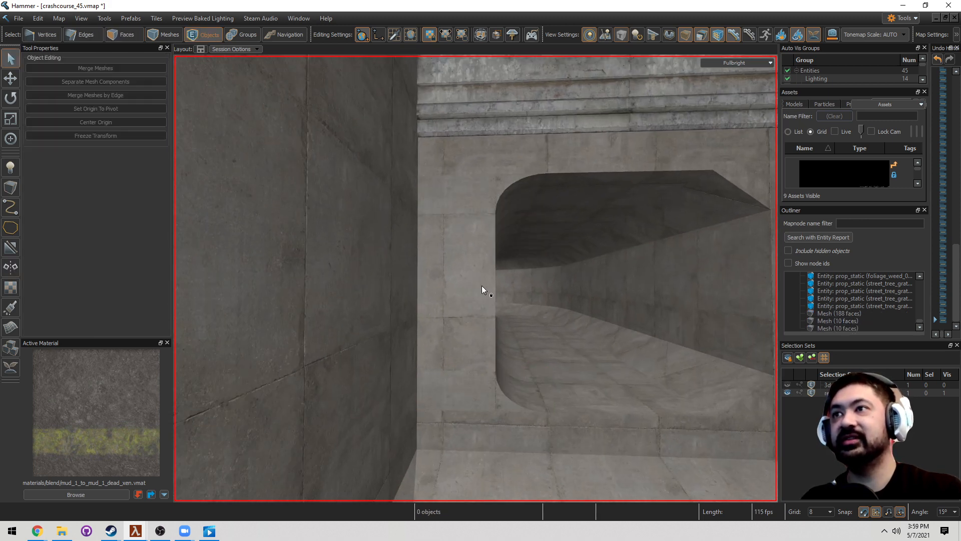
key(d)
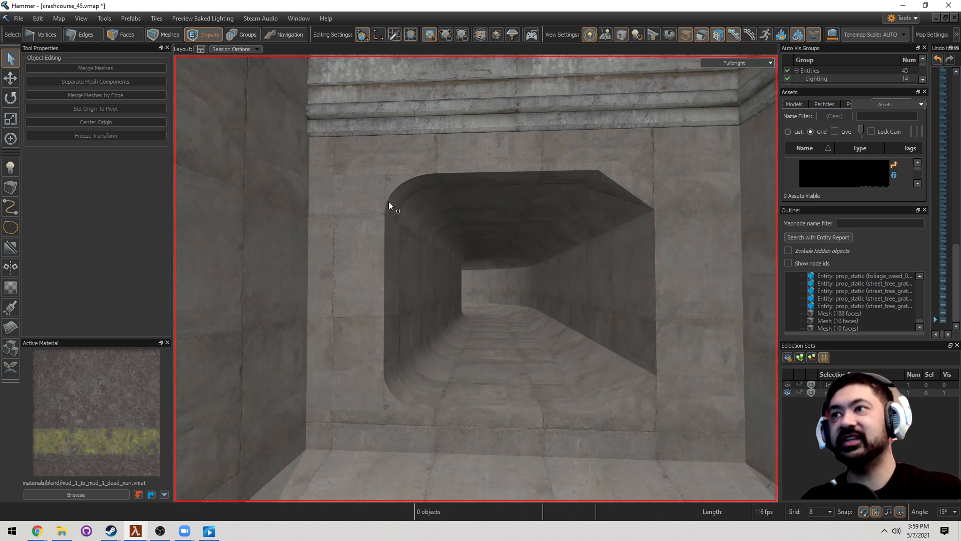
Delete the strip of eight slanted faces between the tunnel's floor and its outer wall
key(3)
click(598, 363)
key(w)
right_drag(593, 363, 574, 390)
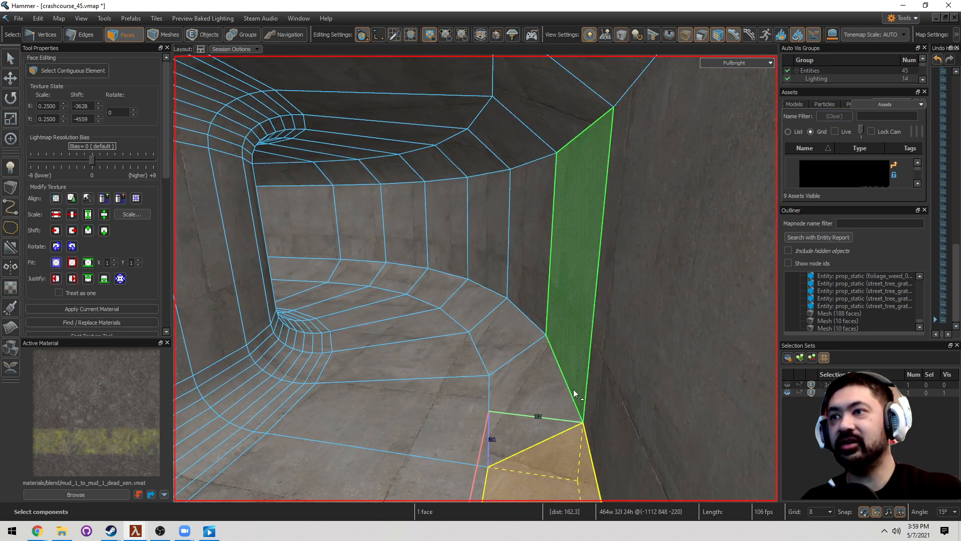
shift+drag(561, 390, 435, 288)
key(w)
right_drag(435, 287, 451, 325)
shift+drag(450, 324, 568, 386)
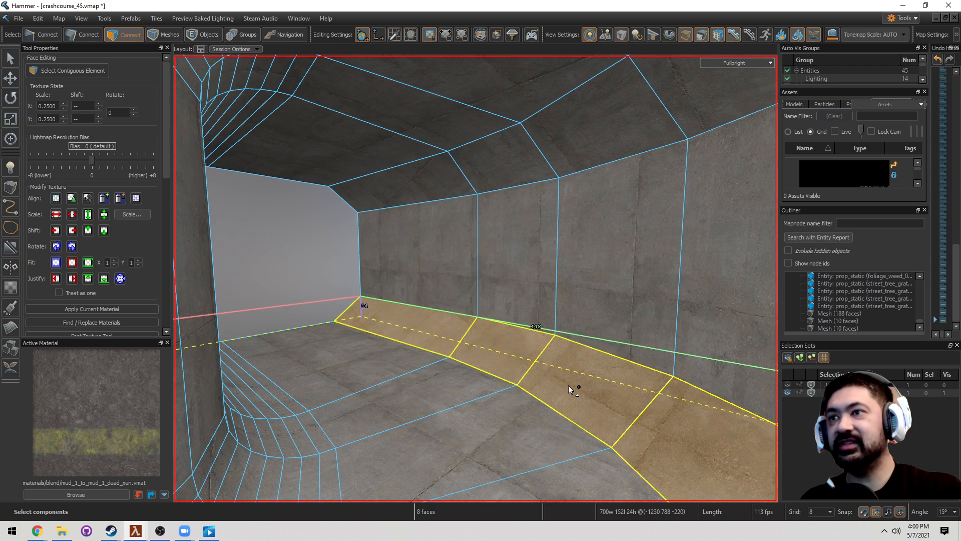
key(Delete)
Delete the end-wall face beside the tunnel's outer lower corner
key(2)
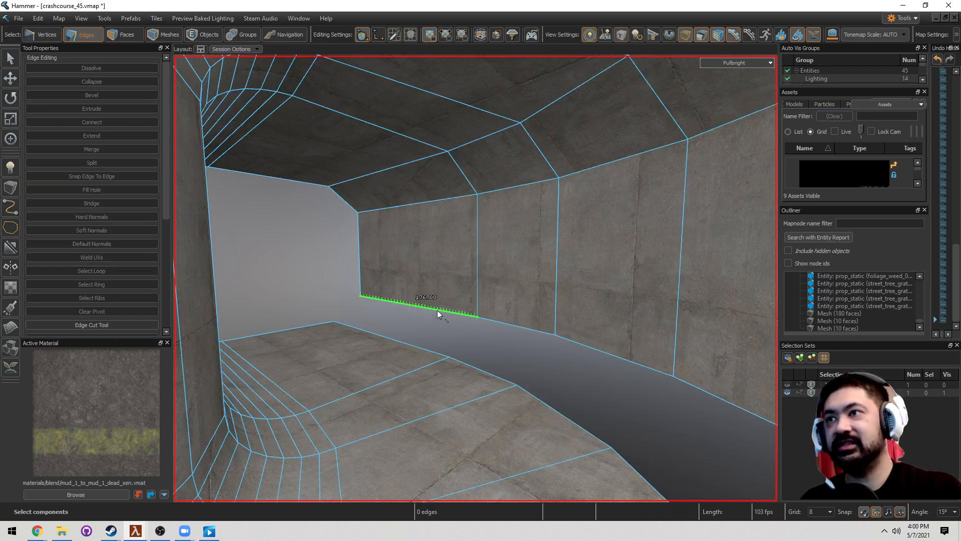
click(437, 310)
key(w)
right_drag(437, 310, 396, 286)
key(3)
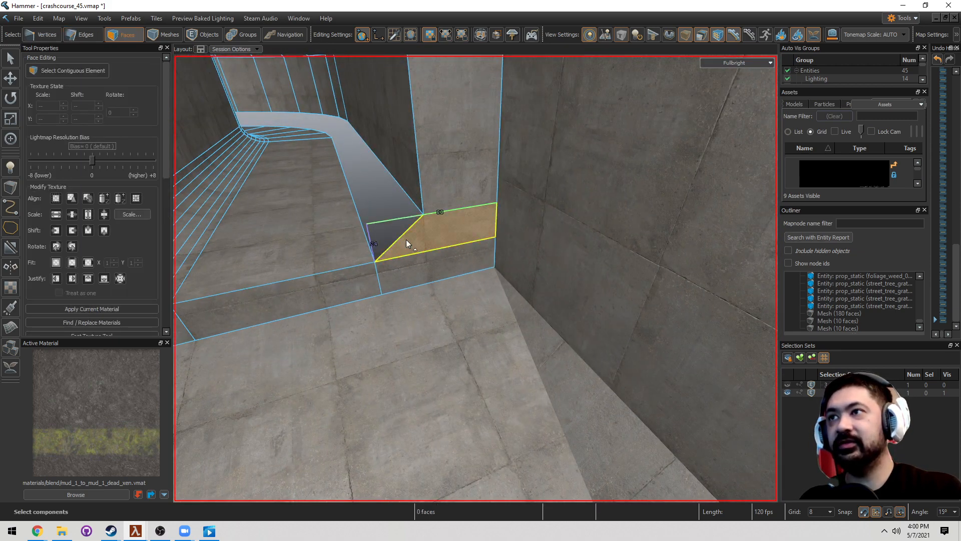
click(408, 235)
key(Delete)
Bridge the outer-wall and floor edges across the open strip, leaving out the other boundary edges, to round the corner
key(2)
click(407, 193)
mouse_move(408, 193)
right_down()
mouse_move(476, 278)
mouse_move(398, 196)
right_up()
key(w)
shift+double_click(370, 303)
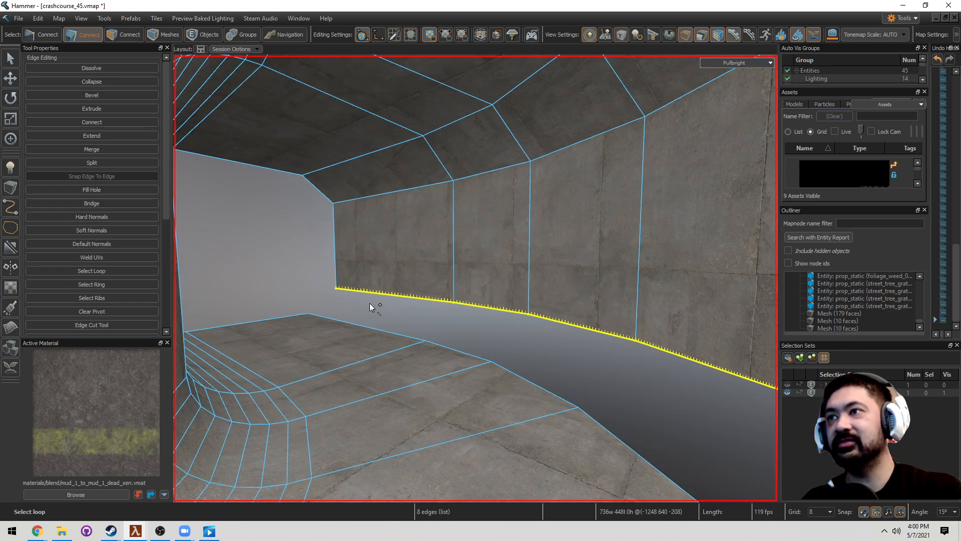
shift+click(368, 327)
mouse_move(368, 327)
right_down()
mouse_move(375, 262)
mouse_move(475, 279)
mouse_move(467, 271)
right_up()
shift+double_click(399, 254)
key(w)
key(w)
mouse_move(572, 230)
ctrl+mouse_down()
mouse_move(324, 248)
mouse_move(492, 397)
mouse_move(534, 356)
mouse_move(541, 324)
ctrl+mouse_up()
key(w)
mouse_move(531, 318)
right_down()
mouse_move(476, 279)
mouse_move(522, 320)
mouse_move(476, 279)
mouse_move(489, 321)
right_up()
scroll(531, 317, up, 1)
key(alt+b)
key(d)
key(s)
Mirror the inner lower corner mesh sideways across the middle of the opening to fill the outer lower corner of the end wall
key(5)
click(456, 305)
key(w)
key(d)
key(w)
key(s)
key(shift+f)
mouse_move(497, 258)
mouse_down()
mouse_move(498, 304)
mouse_move(507, 284)
mouse_up()
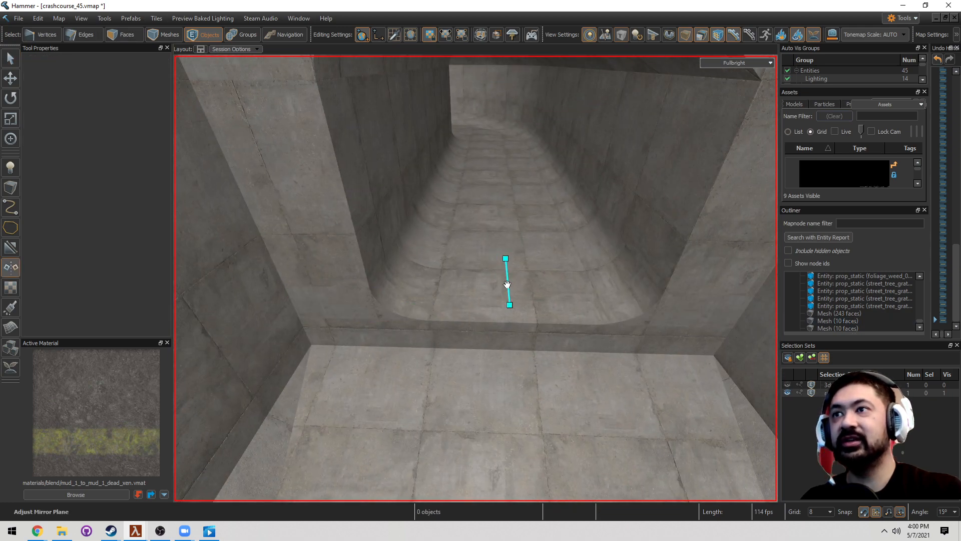
key(Escape)
Delete the strip of eight slanted faces between the tunnel's ceiling and its outer wall
right_drag(507, 284, 760, 270)
key(s)
key(3)
click(576, 321)
click(566, 293)
key(w)
key(s)
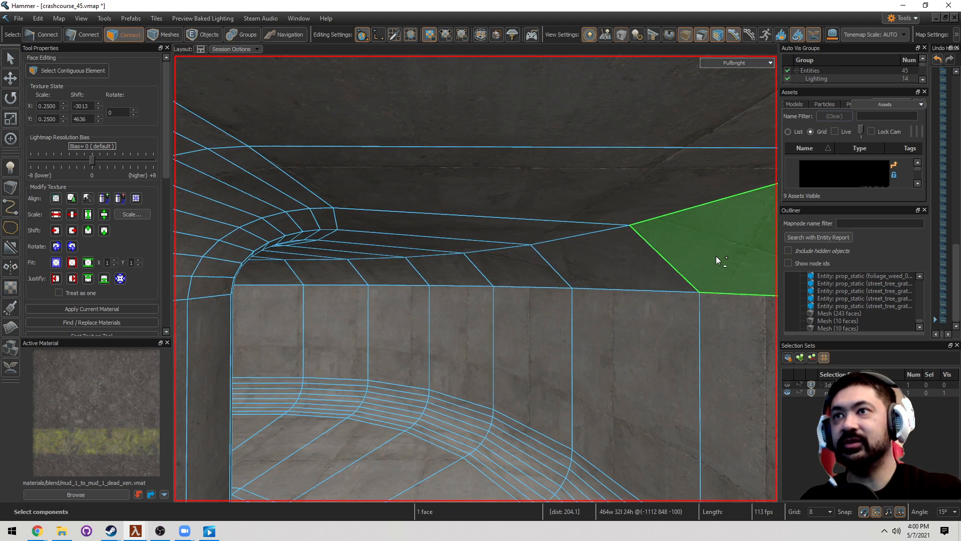
shift+drag(716, 256, 501, 270)
key(a)
mouse_move(502, 270)
right_down()
mouse_move(696, 236)
mouse_move(668, 179)
right_up()
key(w)
shift+drag(668, 179, 451, 186)
key(Delete)
Delete the end-wall face beside the tunnel's outer upper corner
key(s)
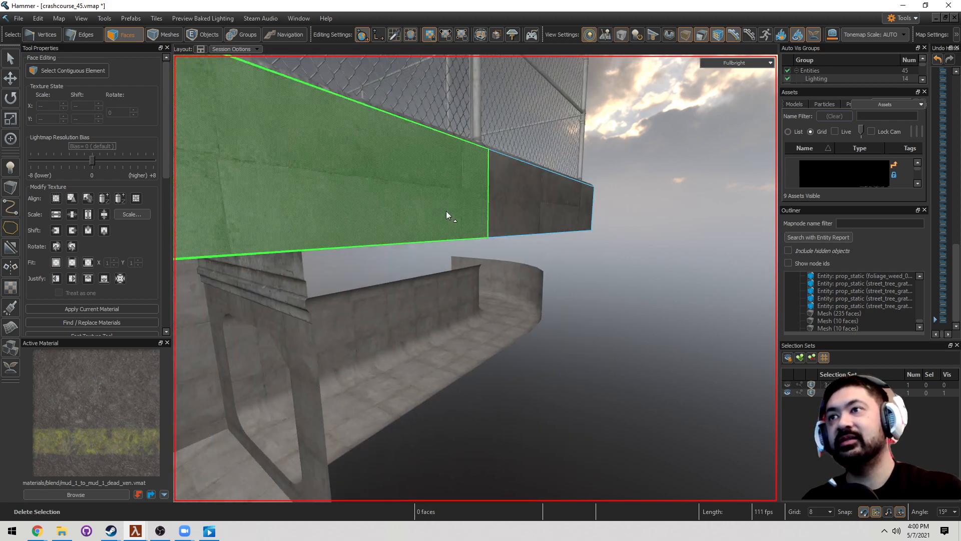
key(w)
right_drag(447, 211, 526, 232)
click(531, 249)
key(Delete)
Bridge the ceiling and outer-wall edges across the open strip, leaving out the other boundary edges, to round the tunnel's outer upper corner
key(2)
click(528, 246)
double_click(522, 220)
right_drag(428, 175, 475, 279)
shift+double_click(444, 178)
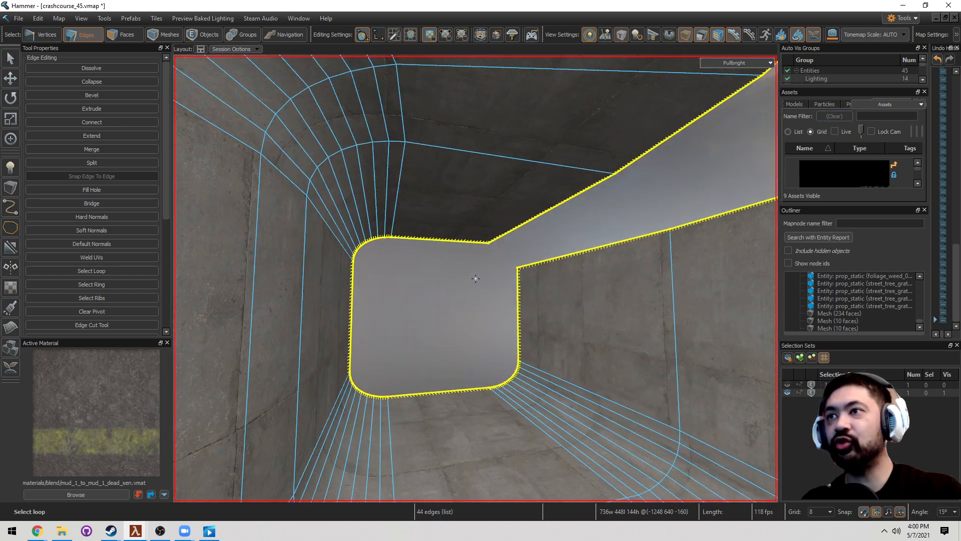
mouse_move(506, 197)
ctrl+alt+mouse_down()
mouse_move(311, 380)
mouse_move(603, 374)
mouse_move(490, 218)
ctrl+alt+mouse_up()
right_drag(491, 219, 476, 279)
key(w)
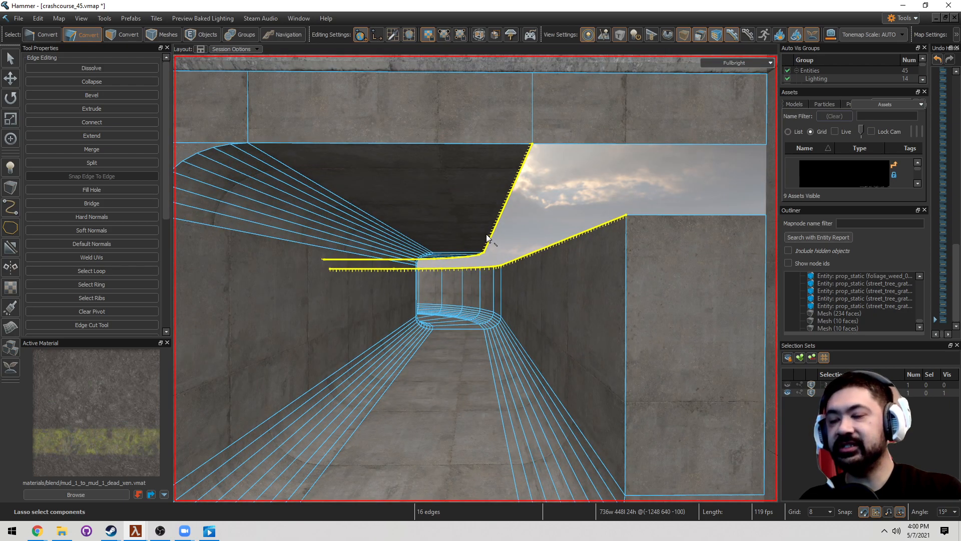
key(ctrl+b)
Mirror the outer lower corner mesh vertically across the middle of the opening to fill the outer upper corner of the end wall
key(3)
scroll(581, 236, down, 3)
key(4)
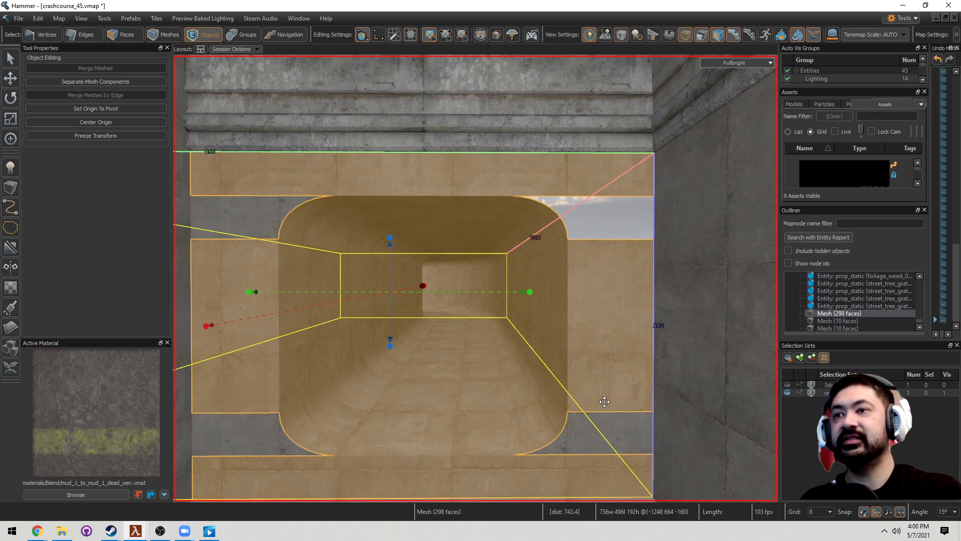
click(605, 411)
key(shift+f)
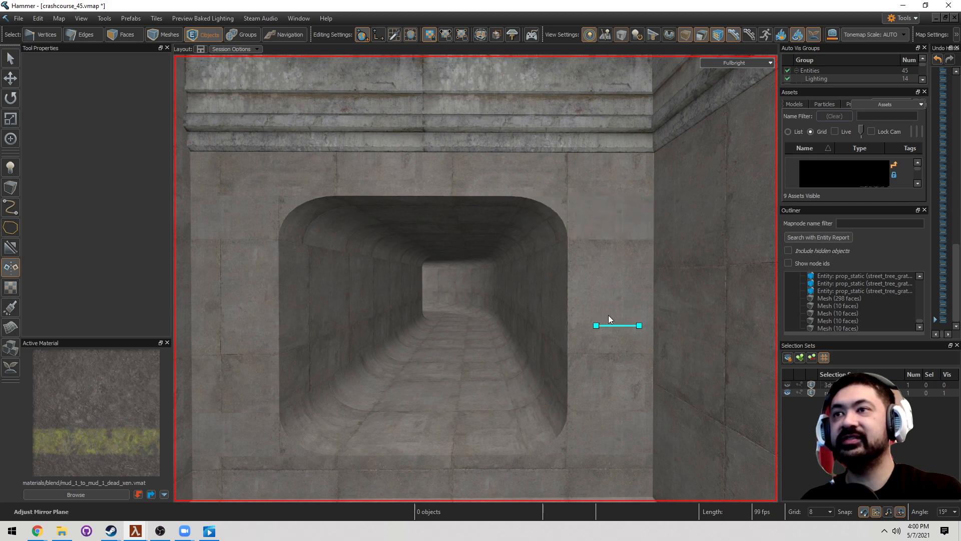
key(Return)
Examine the rounded tunnel mouth and the surrounding end wall from the trench, comparing the plain surface with its face layout
key(s)
mouse_move(515, 241)
right_down()
mouse_move(515, 291)
mouse_move(501, 221)
mouse_move(516, 240)
right_up()
key(3)
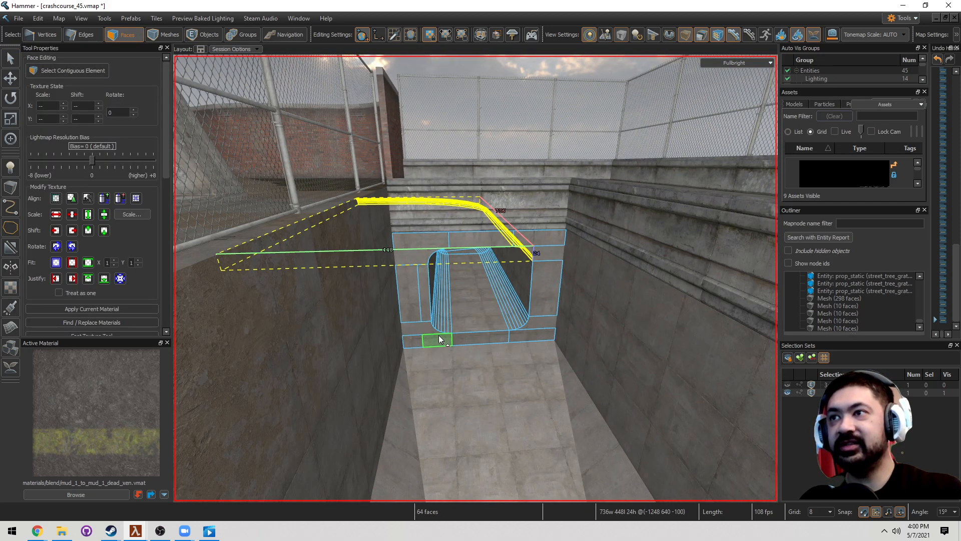
key(w)
right_drag(439, 335, 427, 358)
key(5)
key(3)
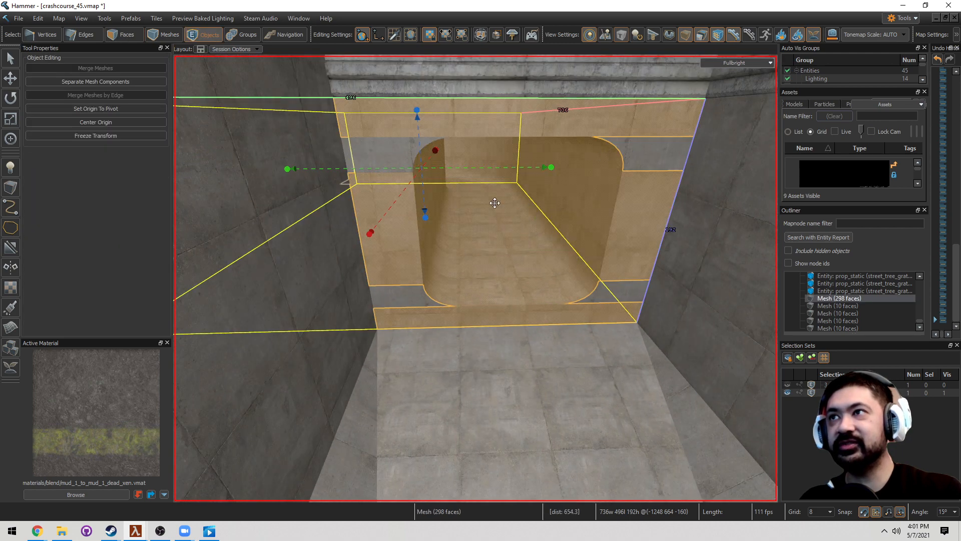
click(470, 313)
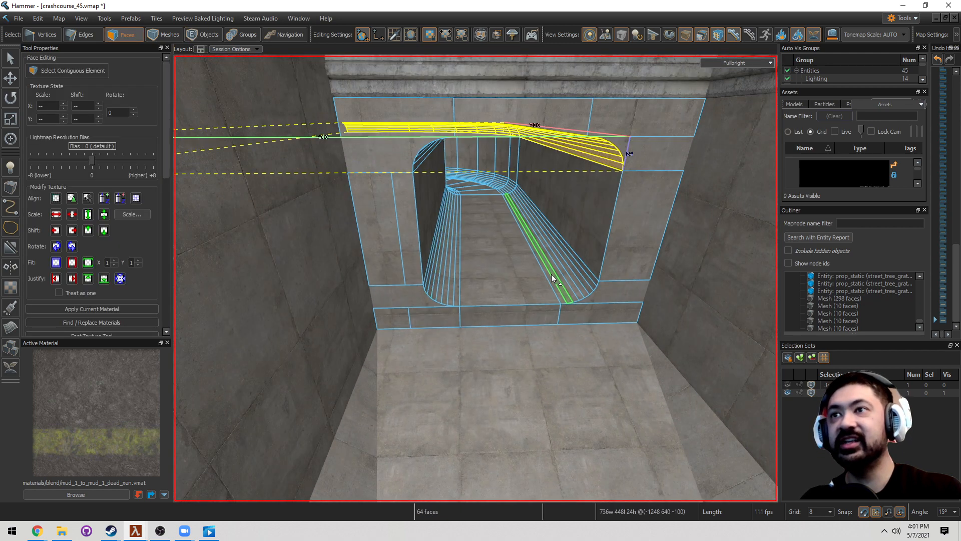
key(5)
key(Escape)
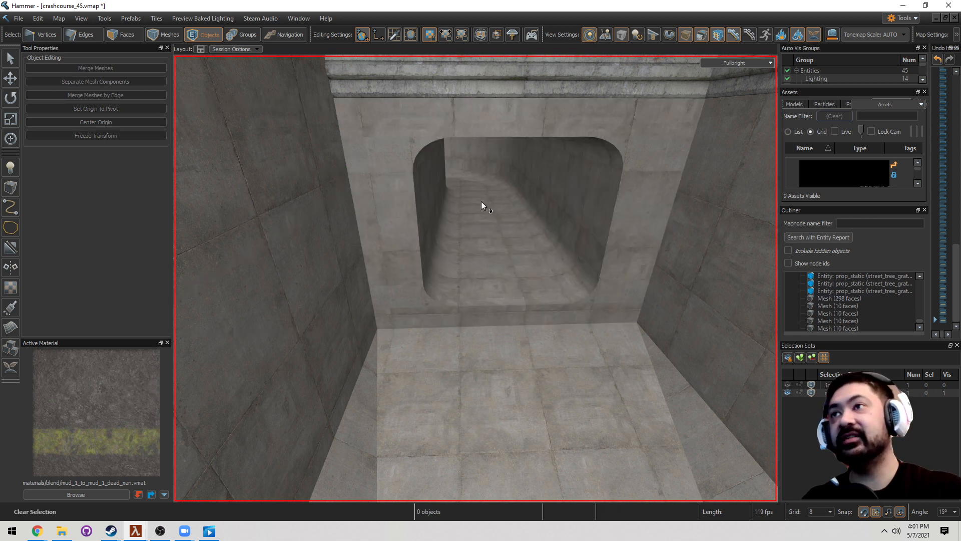
key(3)
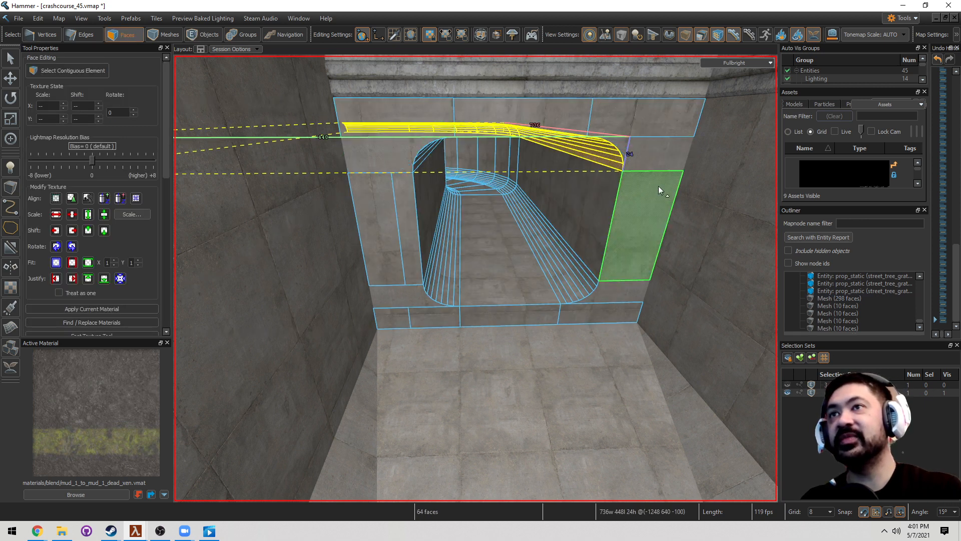
key(5)
key(Escape)
key(s)
right_drag(545, 236, 476, 279)
key(w)
scroll(566, 222, down, 3)
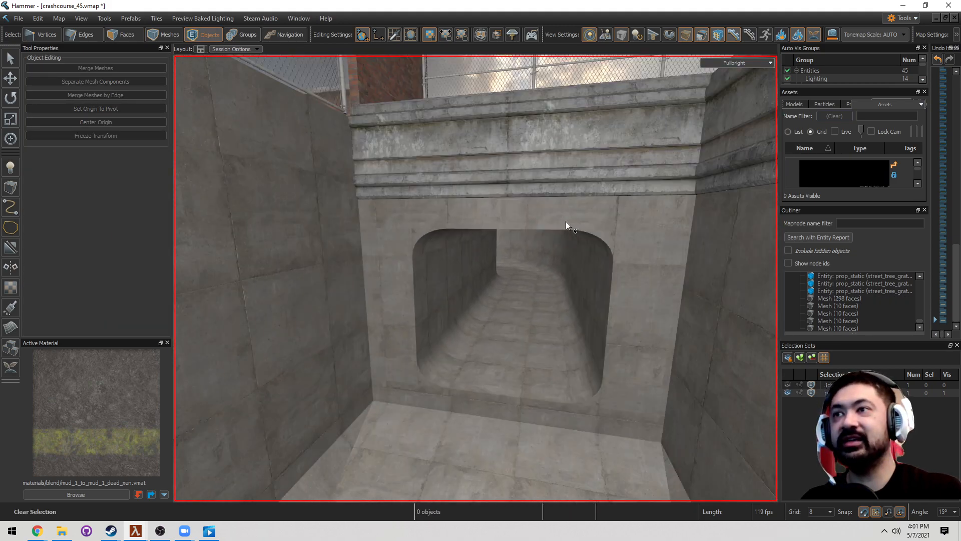
scroll(566, 222, up, 5)
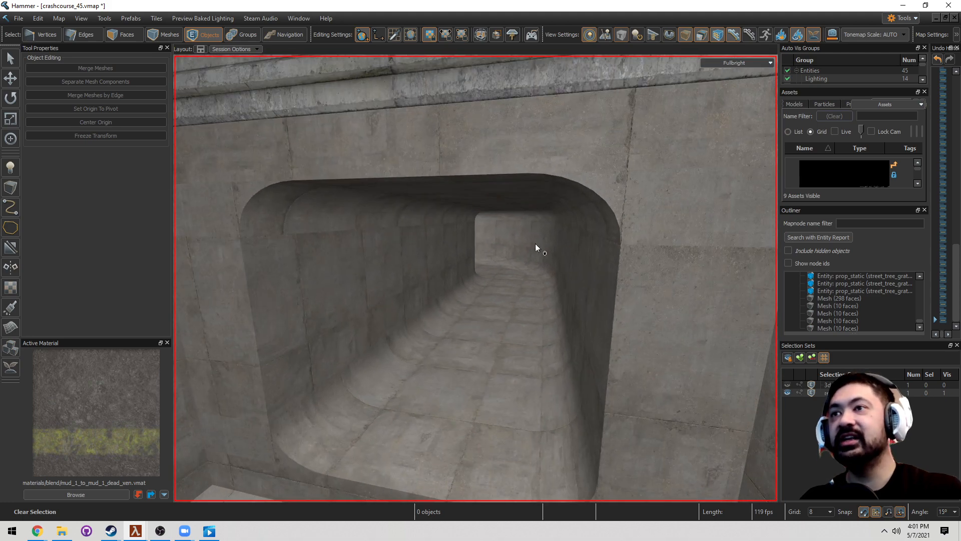
Inspect the tunnel's interior faces and the view out through its opening, and review the tunnel within the wider trench area
key(3)
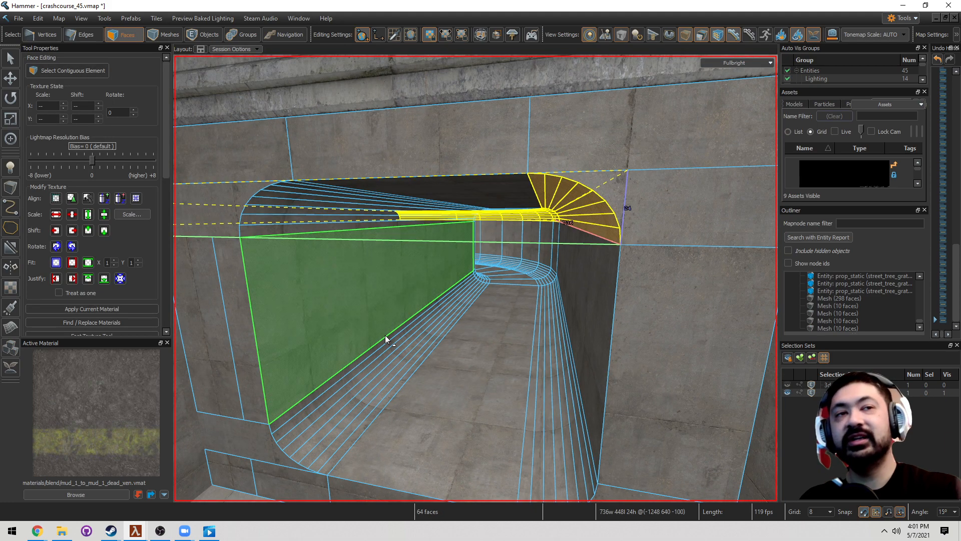
scroll(386, 335, up, 5)
right_drag(405, 339, 475, 279)
key(5)
key(Escape)
key(s)
key(w)
key(w)
scroll(424, 329, up, 5)
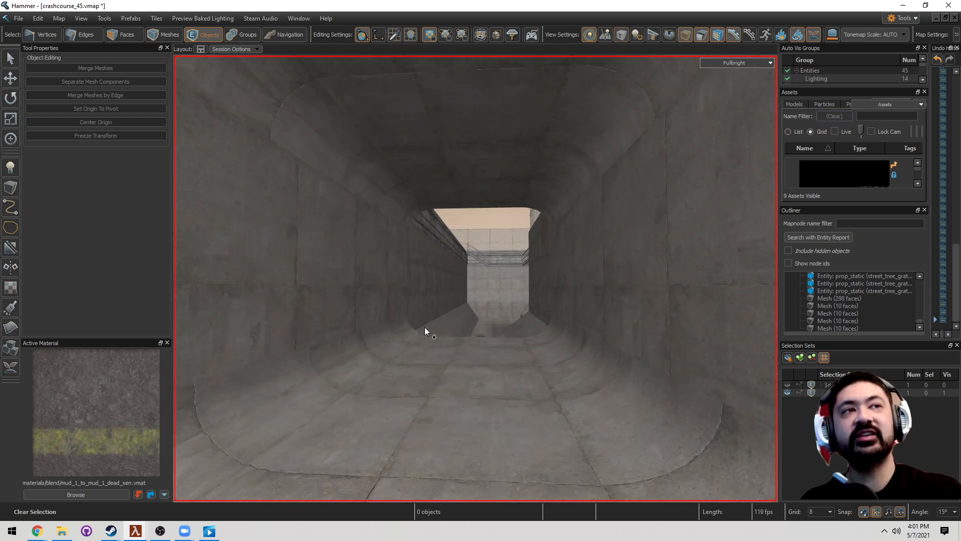
key(w)
right_drag(424, 326, 476, 278)
key(w)
scroll(486, 324, down, 3)
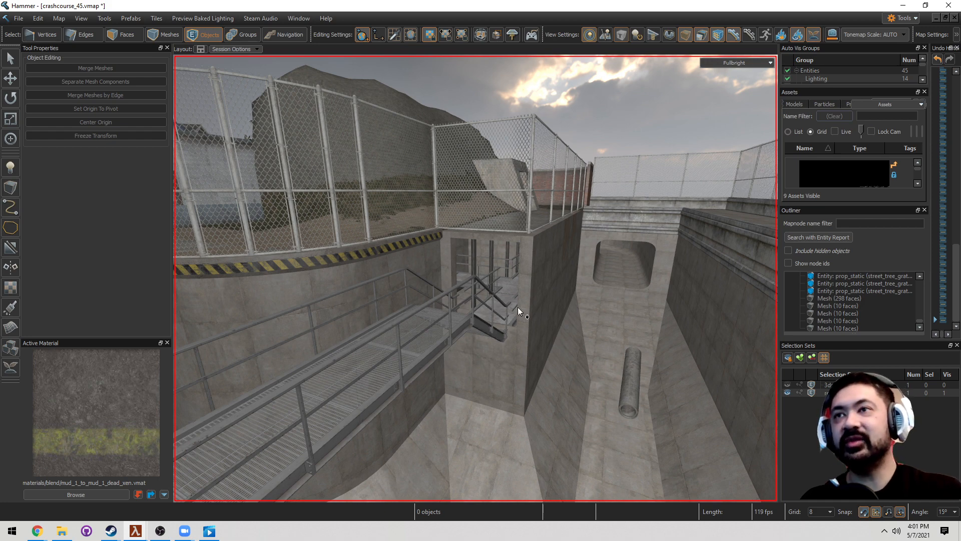
right_drag(517, 307, 476, 278)
key(s)
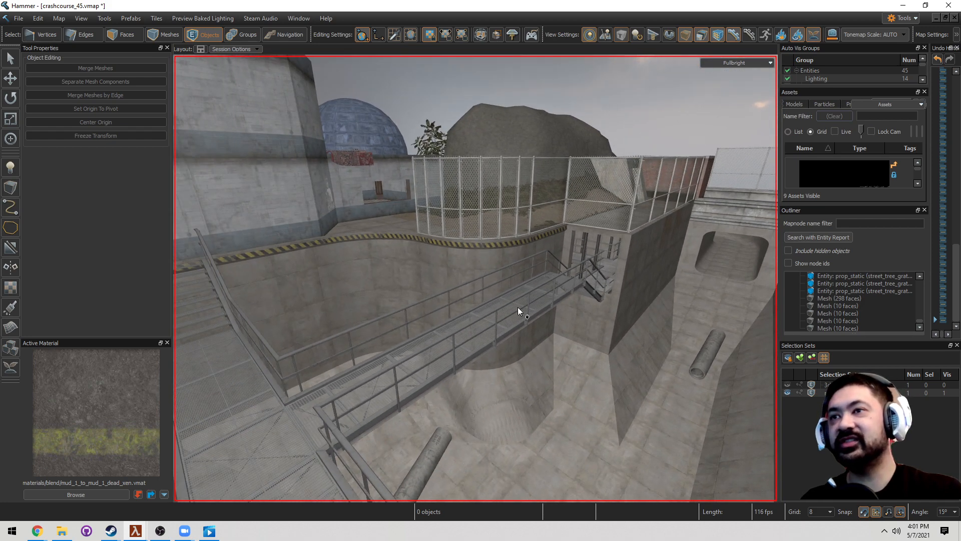